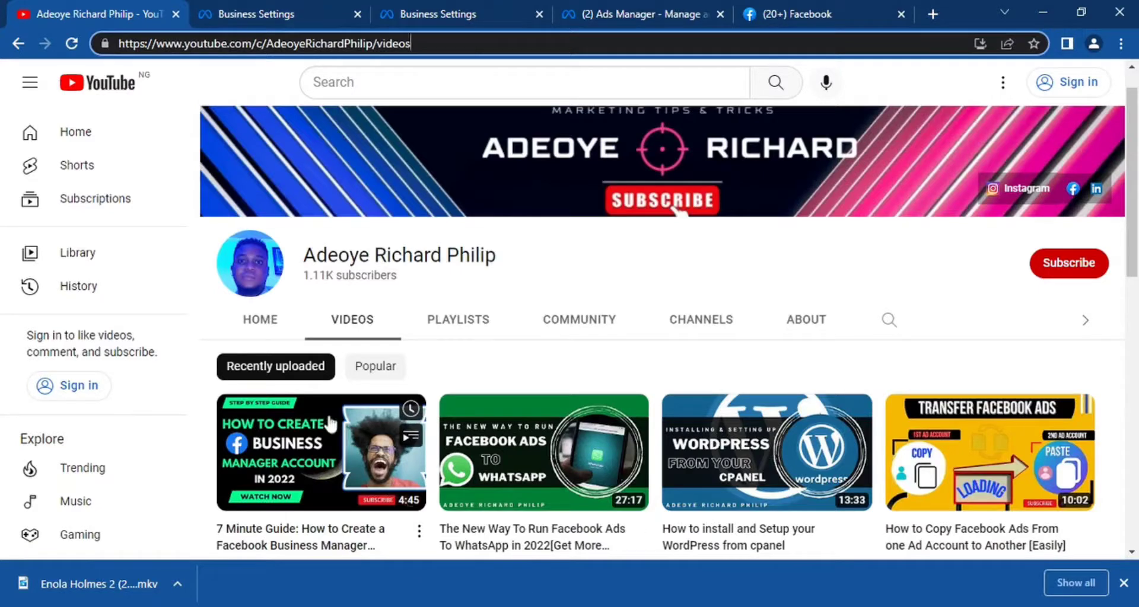
# Step: Switch to the Richmond Store business settings and open its ad accounts page
pyautogui.click(280, 7)
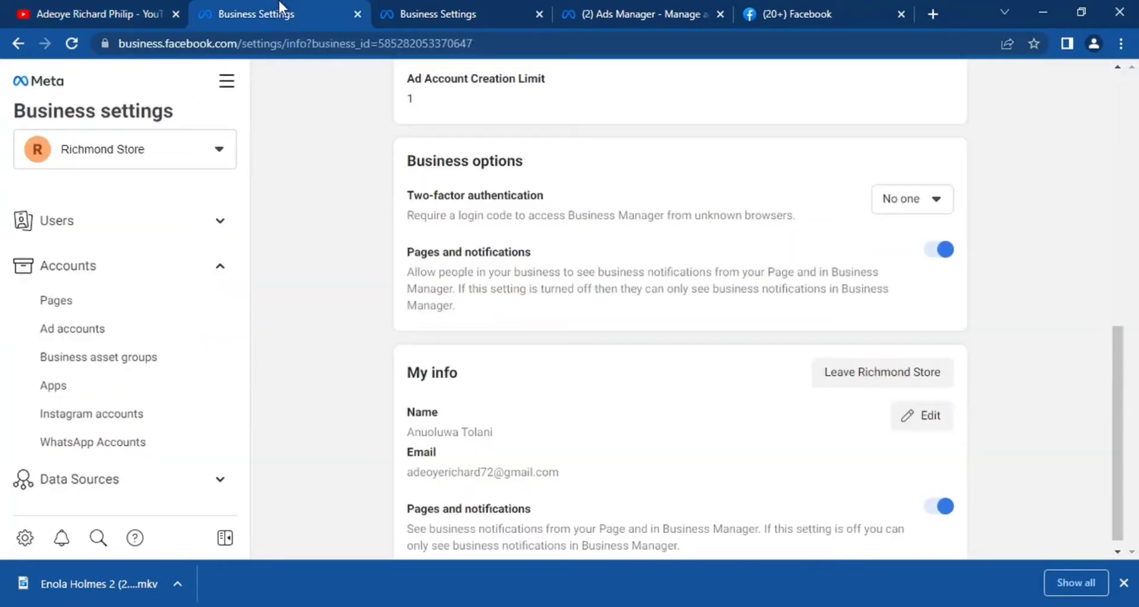
pyautogui.moveTo(1120, 343); pyautogui.dragTo(1121, 102)
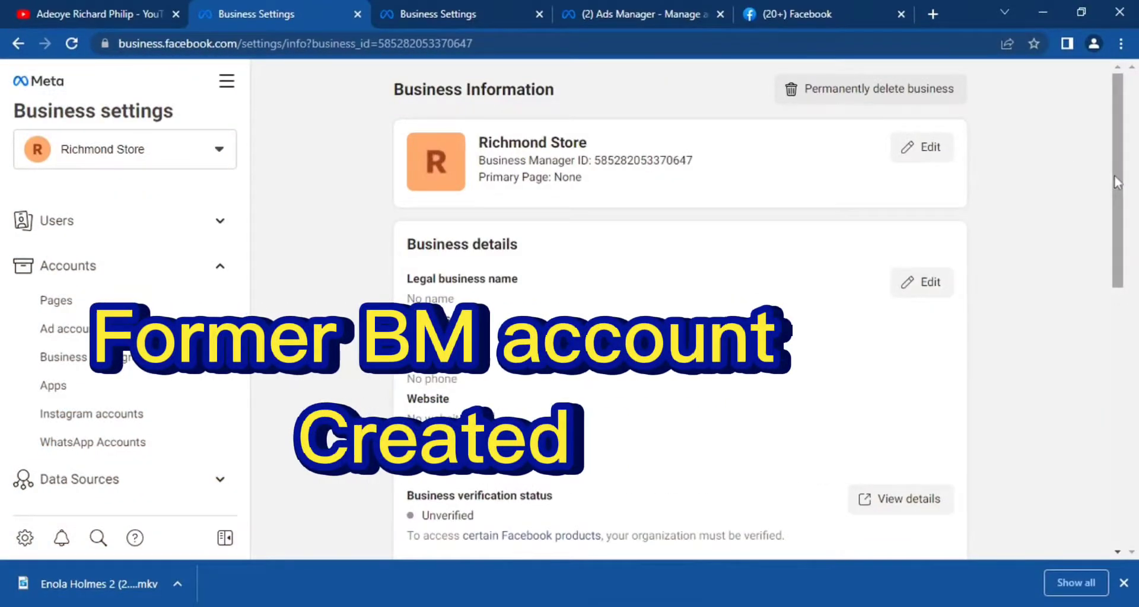
pyautogui.moveTo(1118, 183)
pyautogui.mouseDown()
pyautogui.moveTo(1103, 394)
pyautogui.moveTo(1111, 466)
pyautogui.moveTo(1130, 169)
pyautogui.mouseUp()
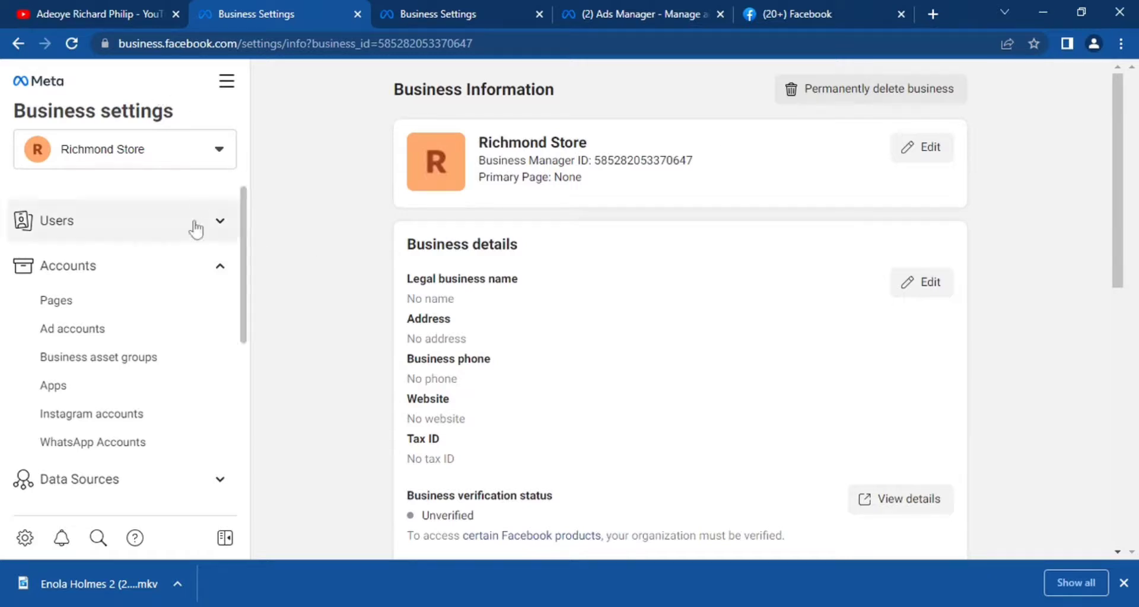
pyautogui.click(156, 344)
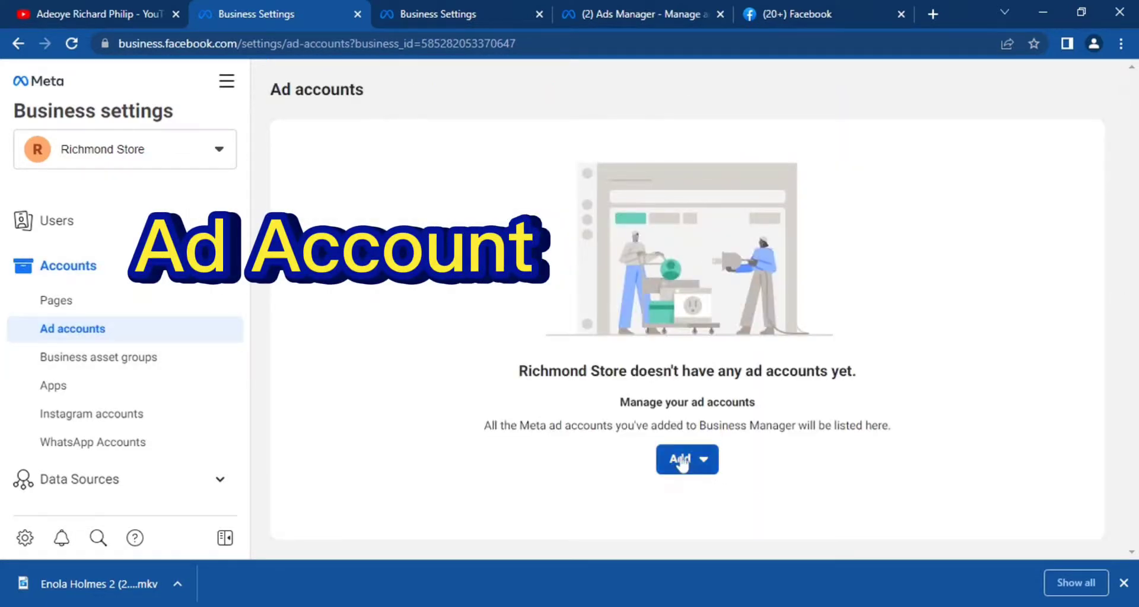
pyautogui.click(682, 460)
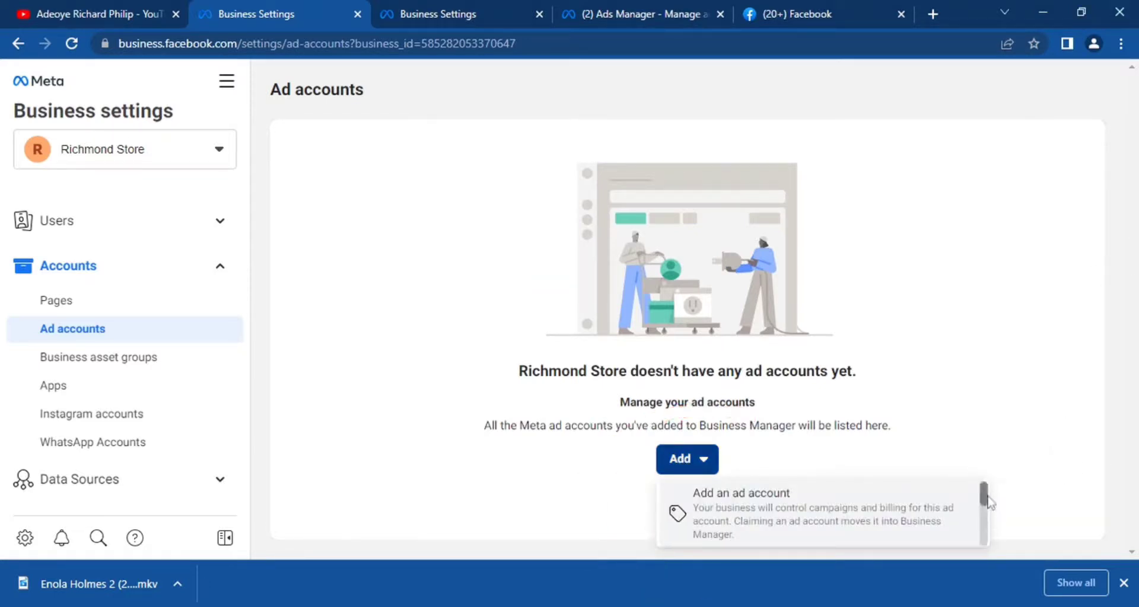
pyautogui.click(1030, 435)
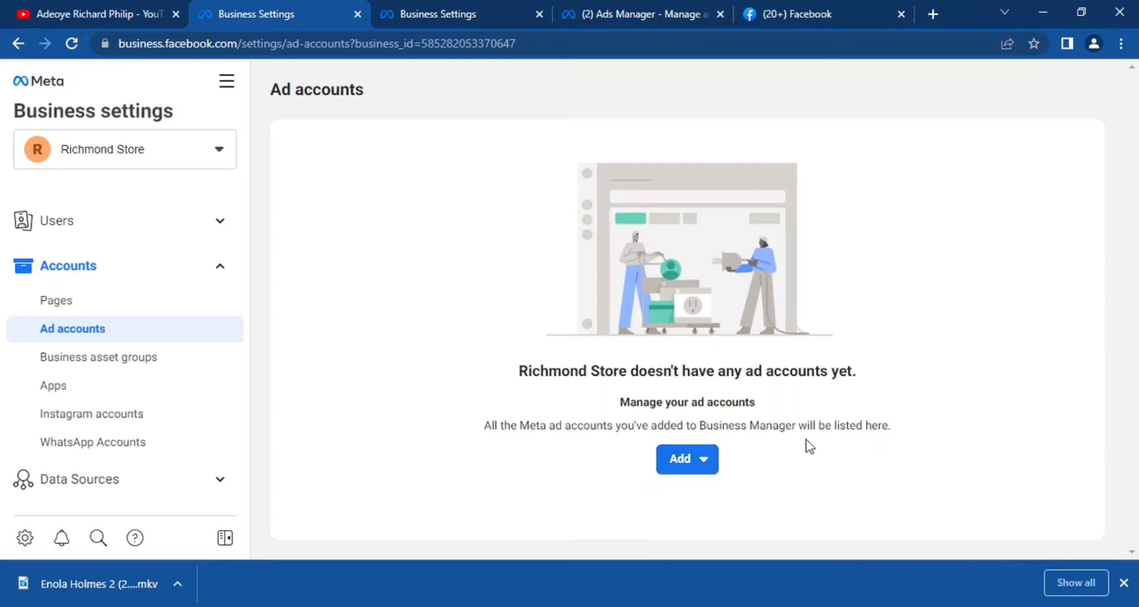
pyautogui.click(667, 466)
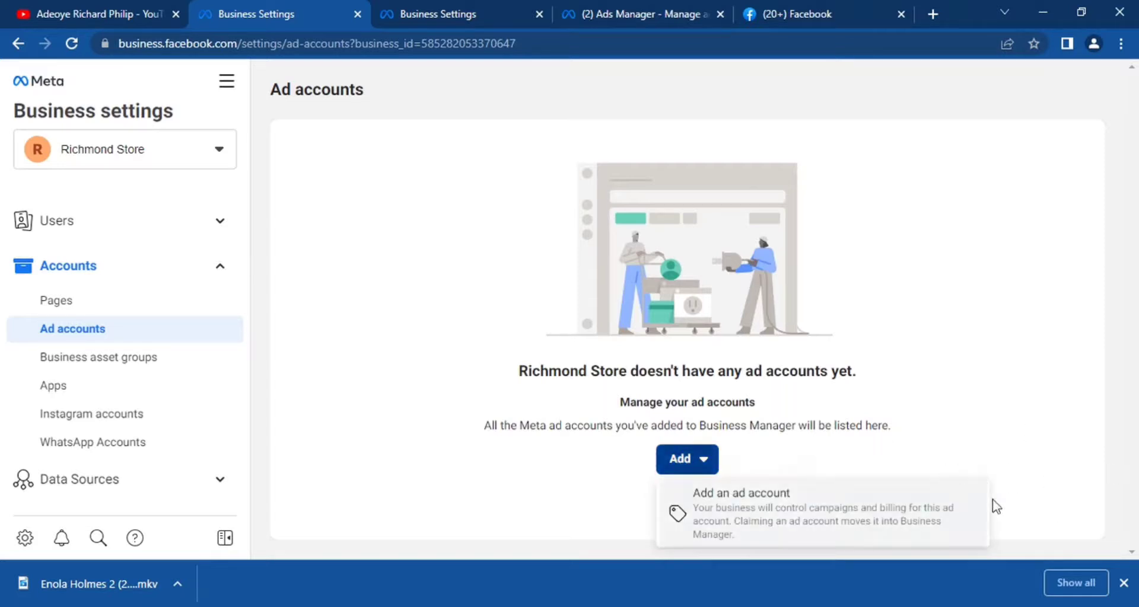
pyautogui.moveTo(987, 504); pyautogui.dragTo(987, 507)
pyautogui.click(837, 519)
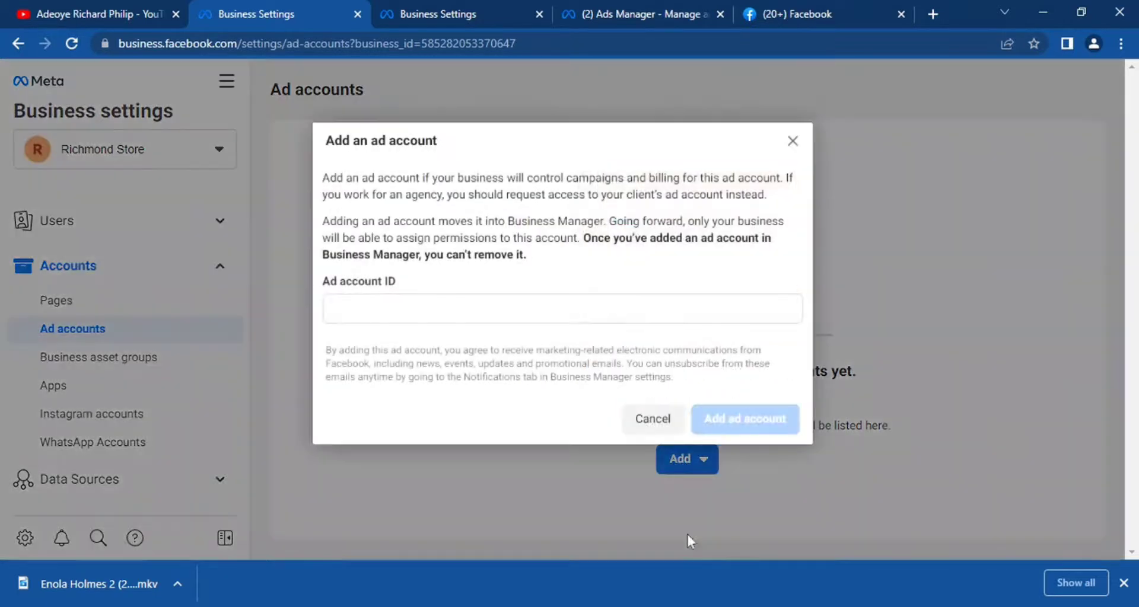
pyautogui.click(635, 422)
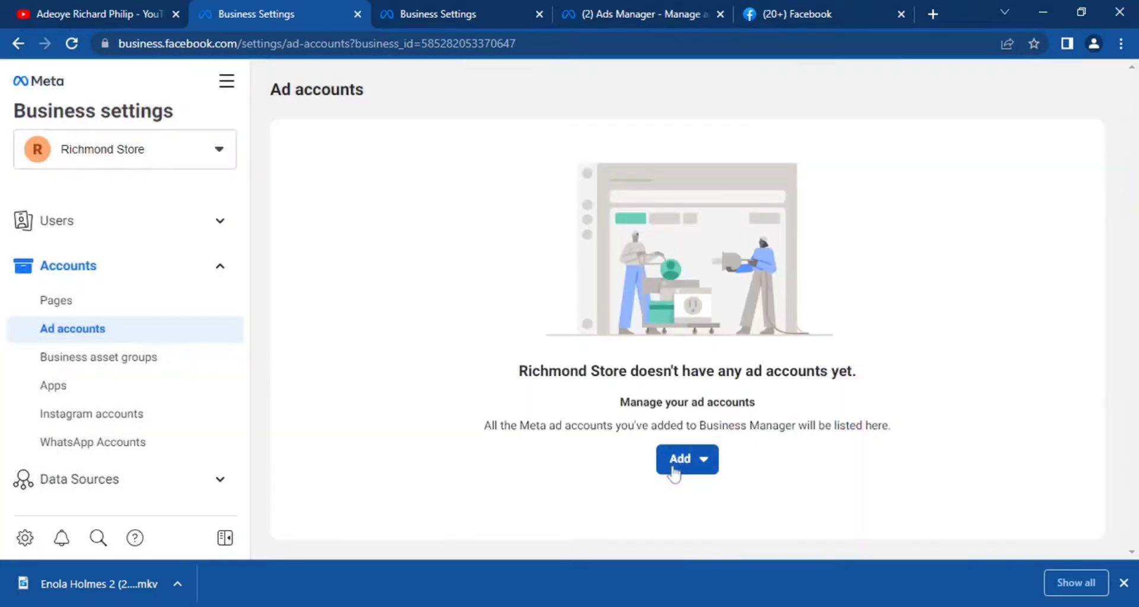
# Step: Start creating a new ad account for Richmond Store and name it "My ad account 1"
pyautogui.click(677, 467)
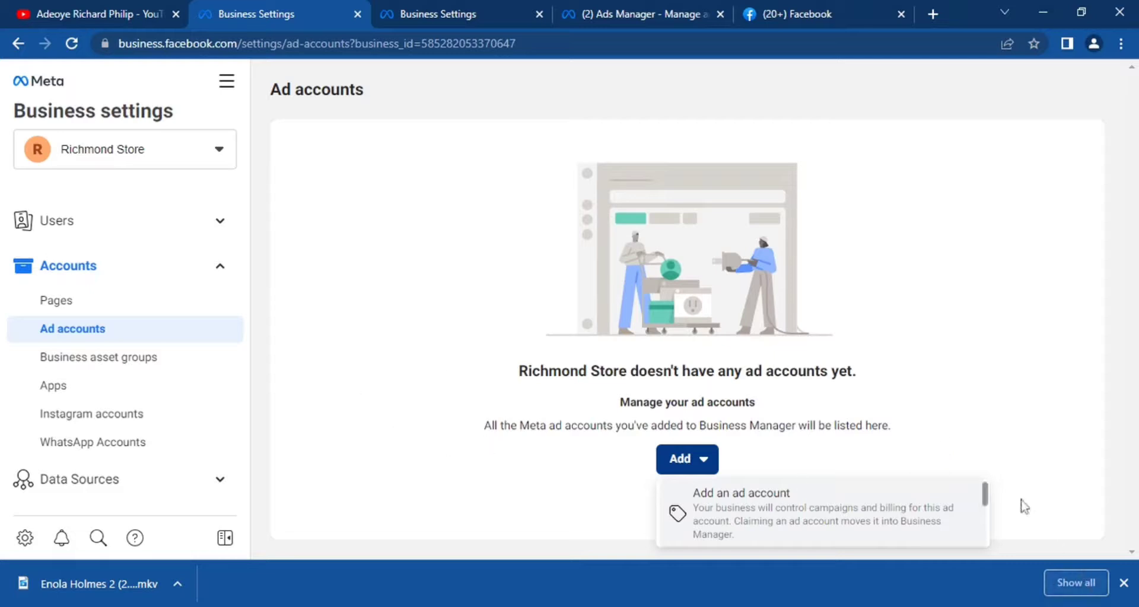
pyautogui.scroll(-1, 987, 501)
pyautogui.moveTo(987, 500); pyautogui.dragTo(999, 545)
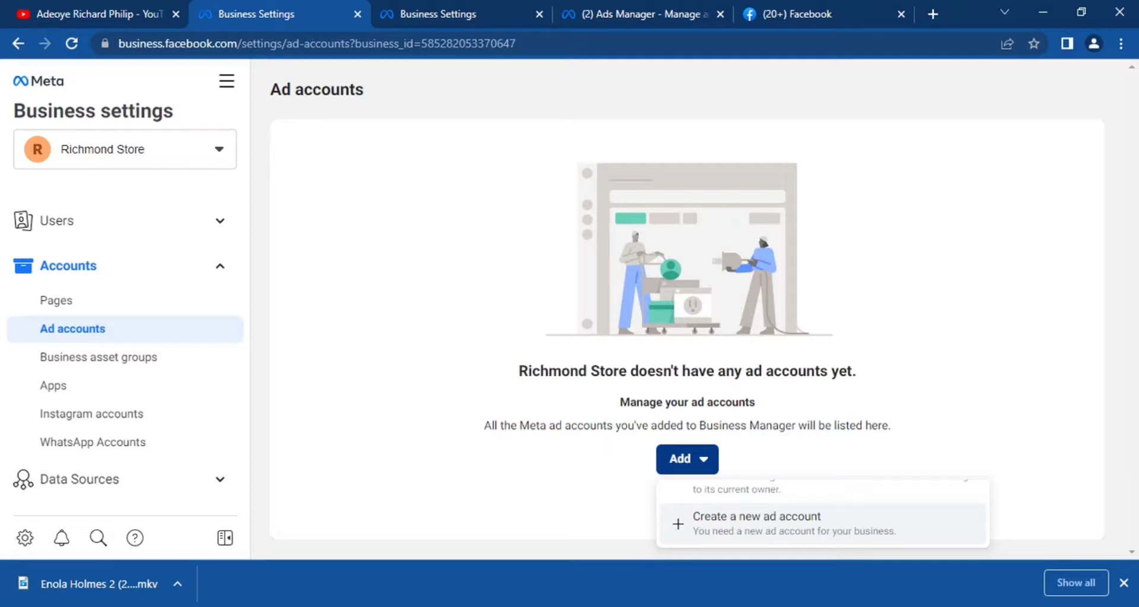
pyautogui.click(771, 517)
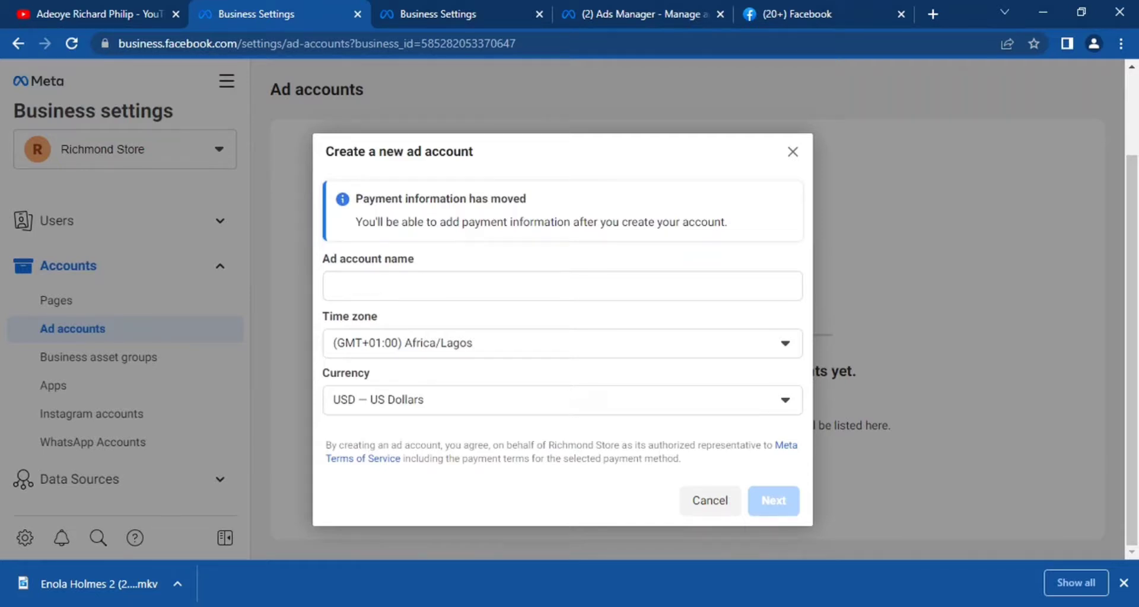
pyautogui.click(428, 281)
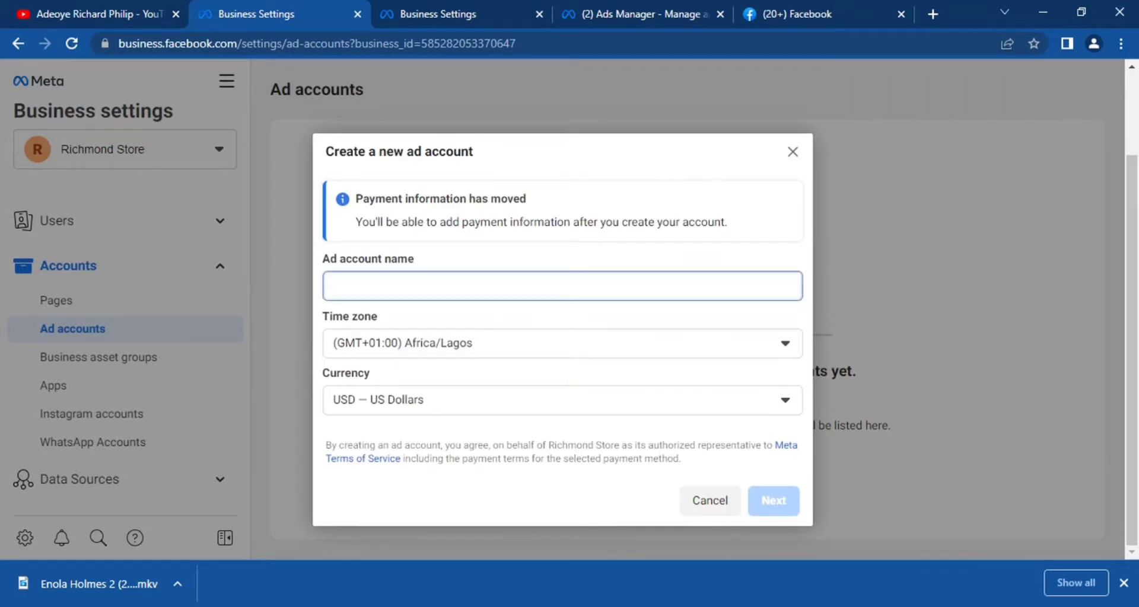
pyautogui.write('My ')
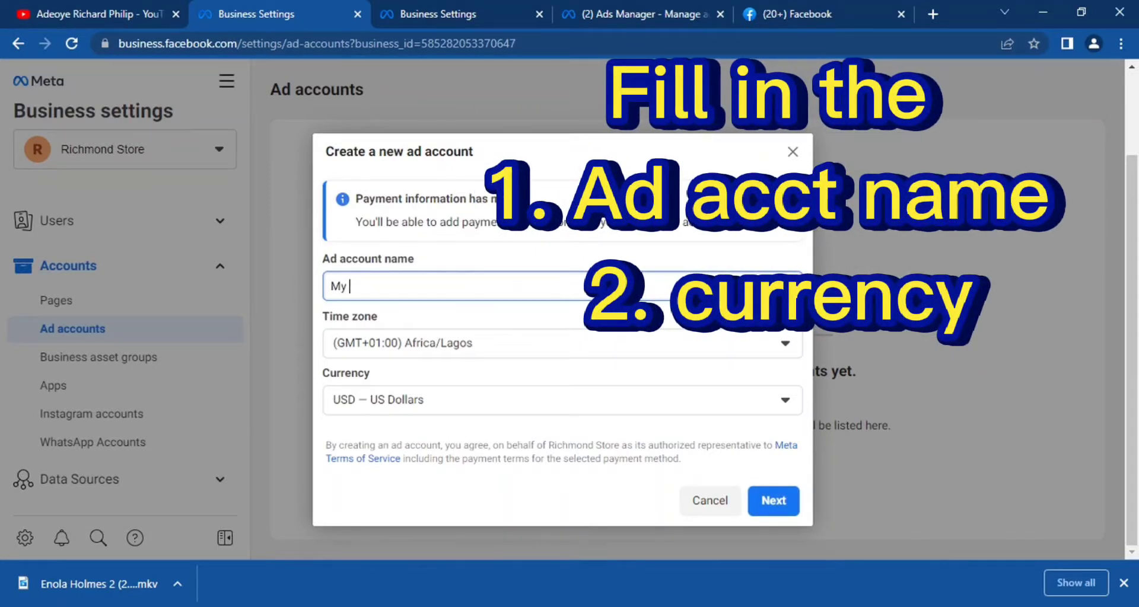
pyautogui.write('ad acco')
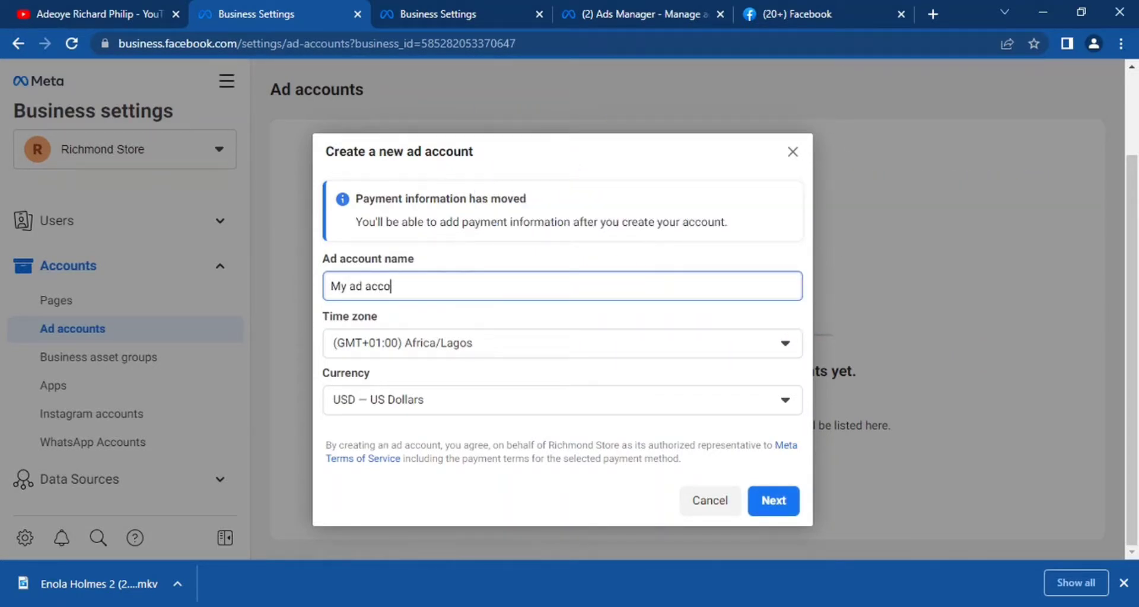
pyautogui.write('unt 1')
# Step: Choose (GMT+01:00) Africa/Lagos as the ad account's time zone and NGN – Nigerian Naira as its currency
pyautogui.click(505, 355)
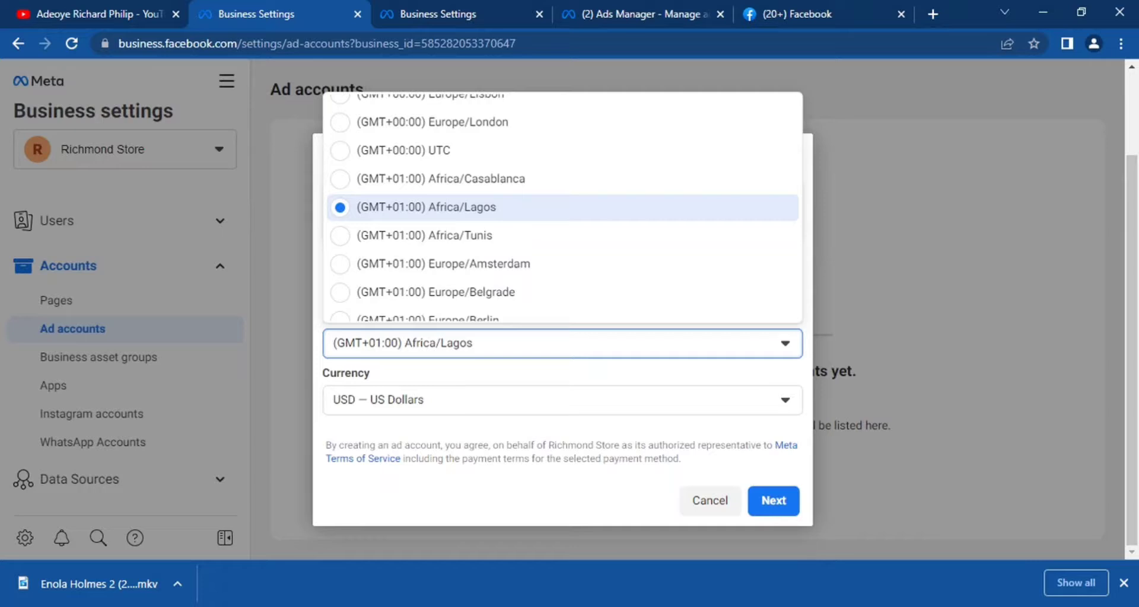
pyautogui.click(473, 214)
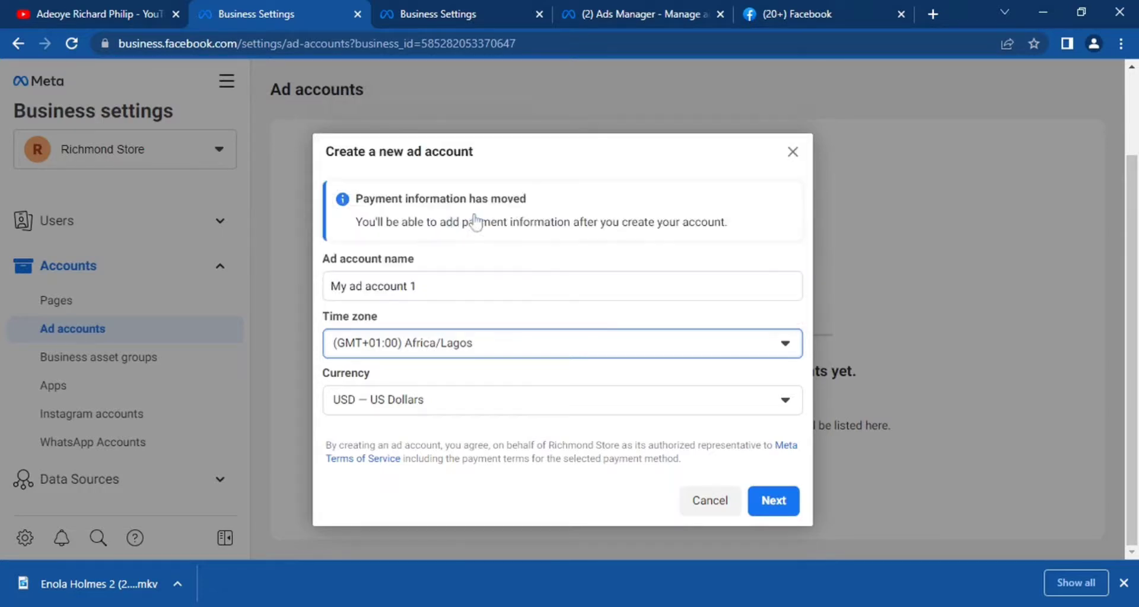
pyautogui.click(428, 403)
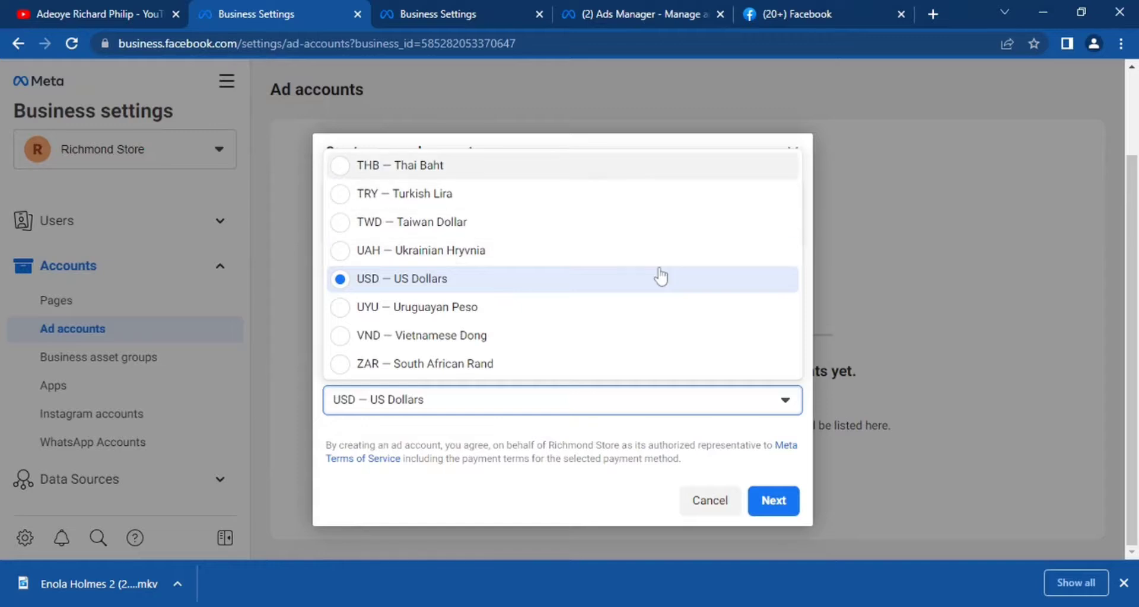
pyautogui.scroll(2, 659, 275)
pyautogui.scroll(3, 660, 276)
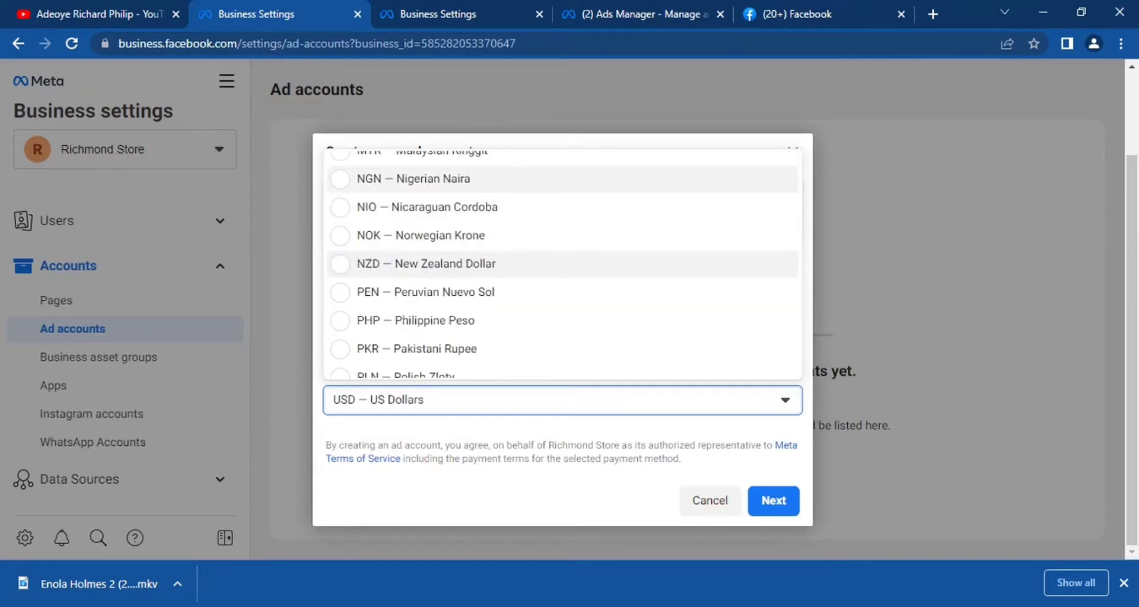
pyautogui.click(455, 187)
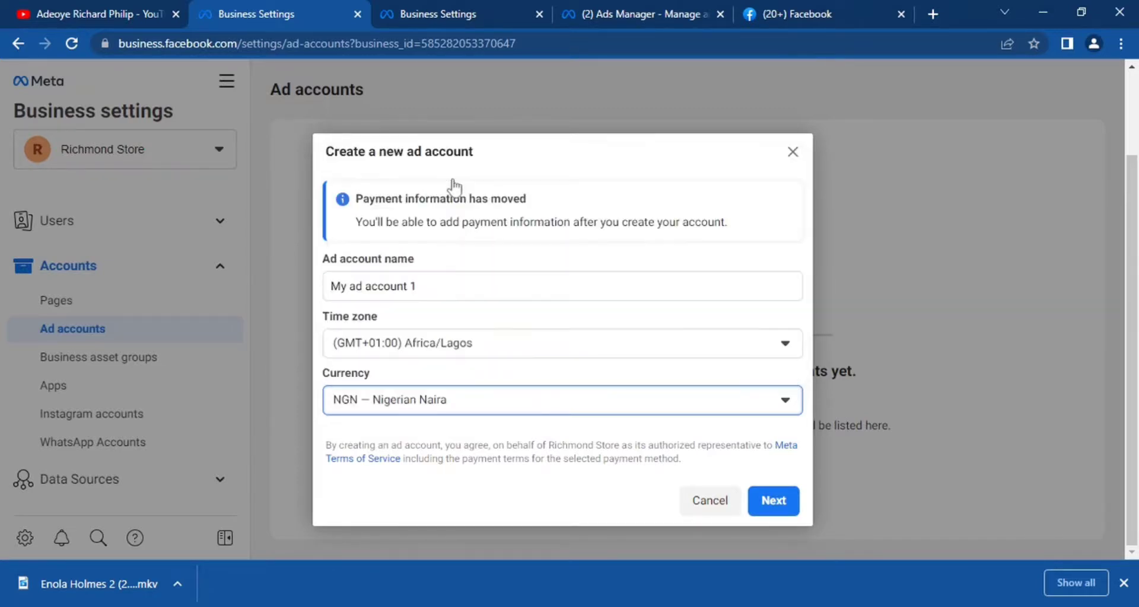
# Step: Specify that the ad account will be used for My business (Richmond Store) and create it
pyautogui.click(777, 501)
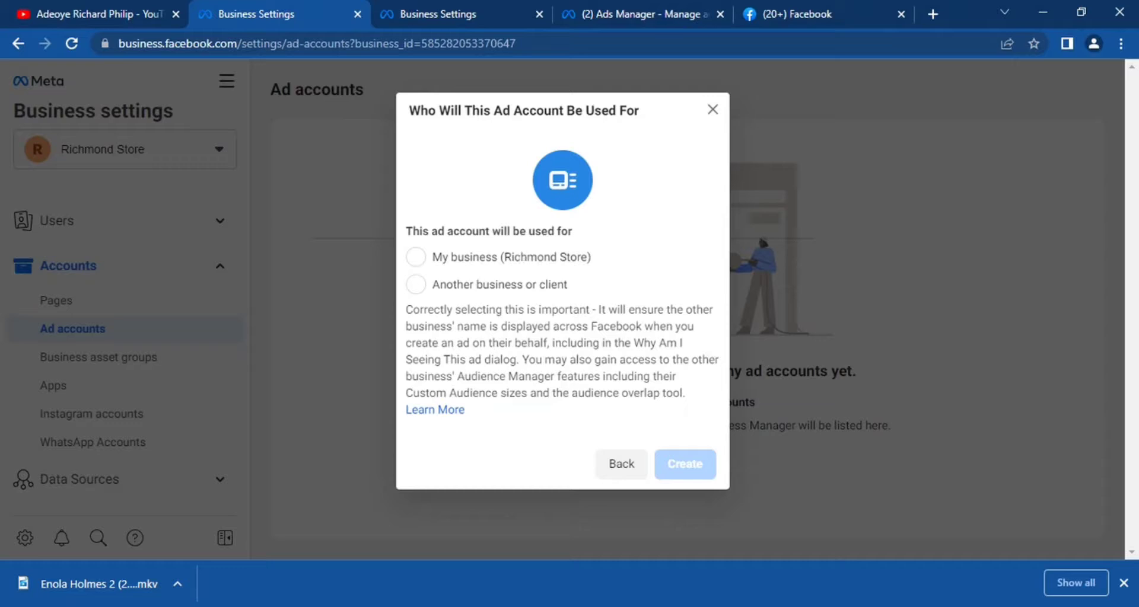
pyautogui.click(520, 260)
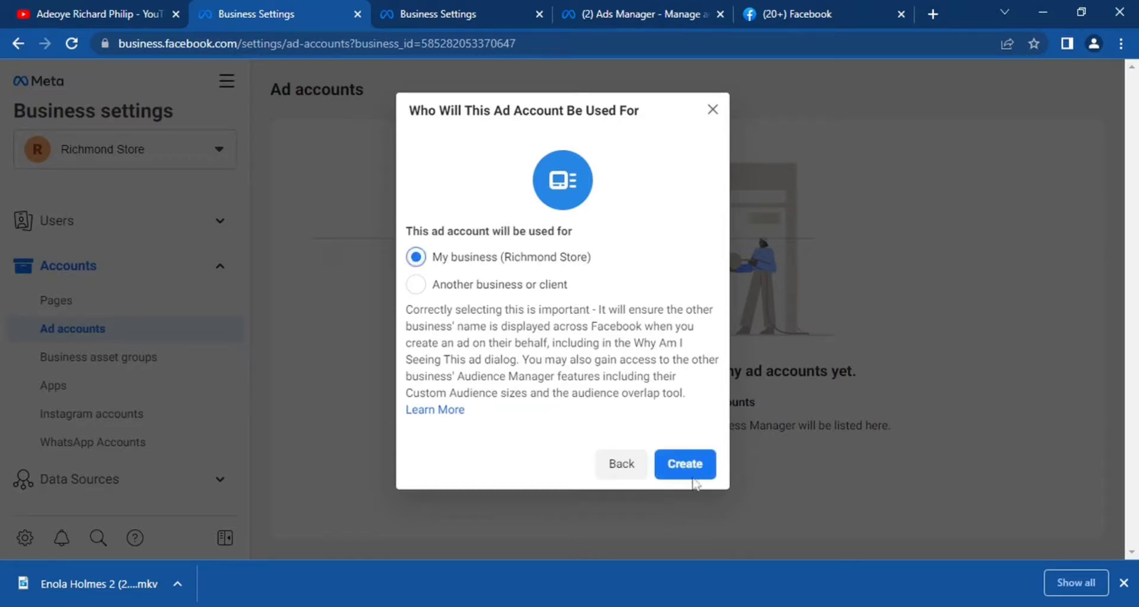
pyautogui.click(685, 467)
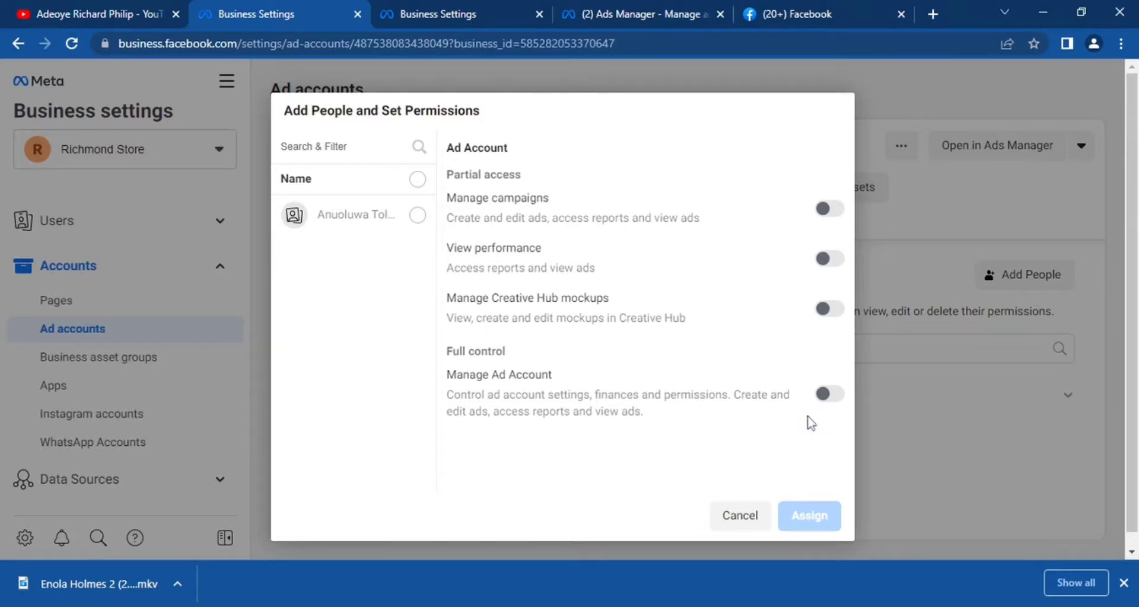
# Step: Assign the listed person full control with Manage Ad Account, and exit the setup without adding payment info
pyautogui.click(830, 394)
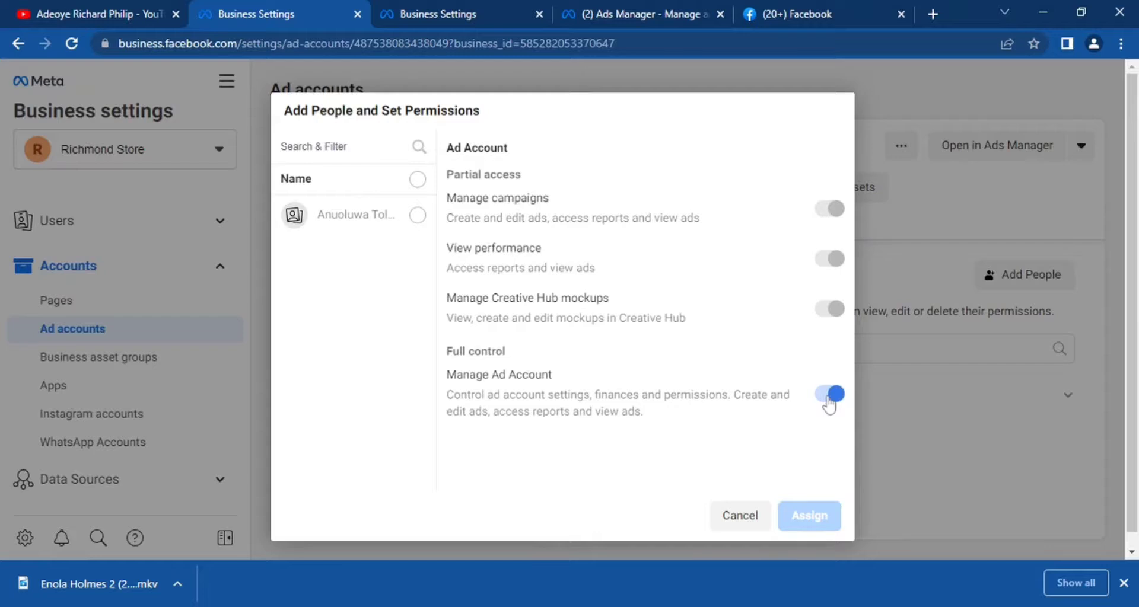
pyautogui.click(417, 216)
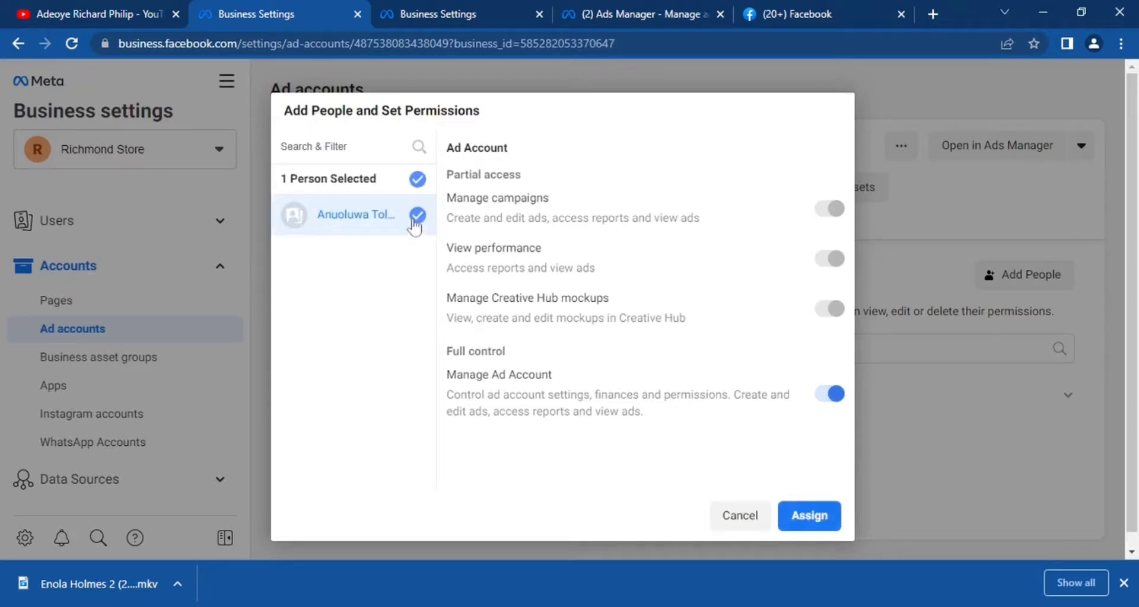
pyautogui.click(786, 515)
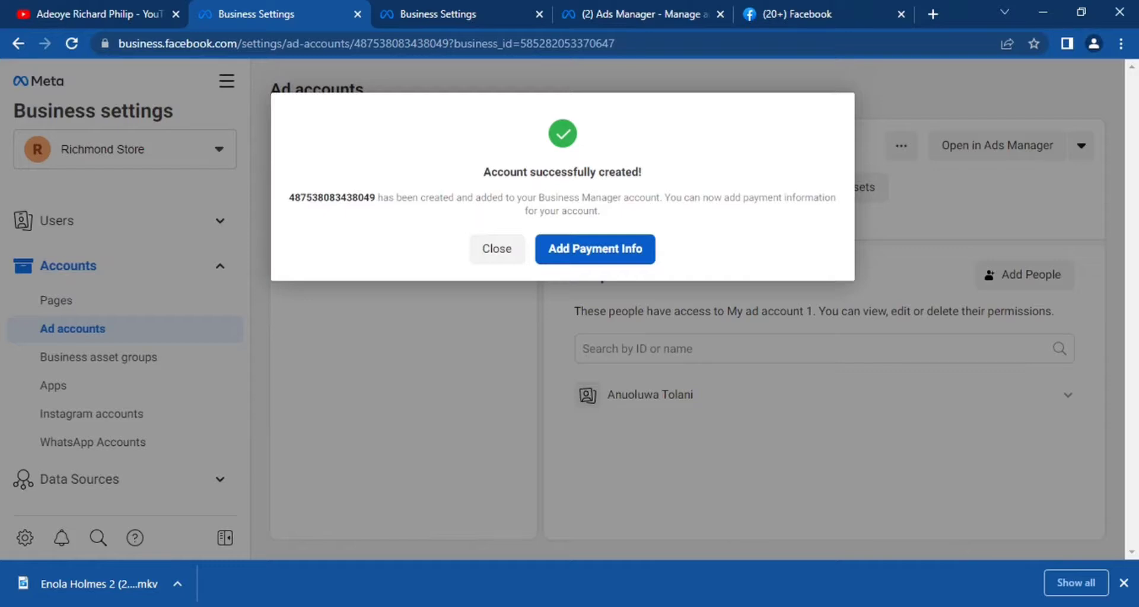
pyautogui.click(479, 259)
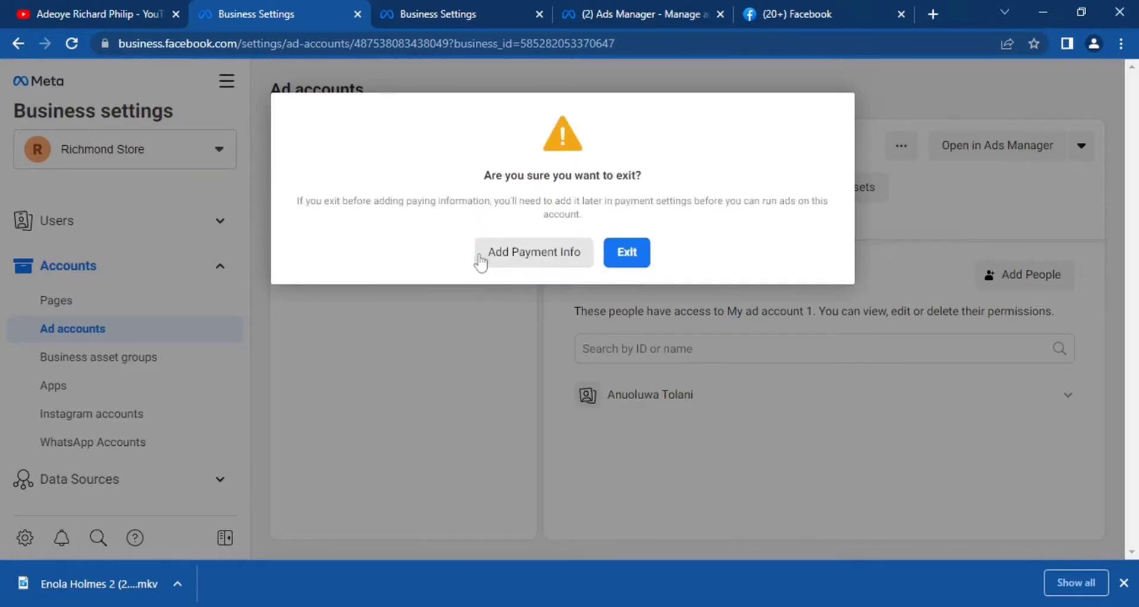
pyautogui.click(626, 264)
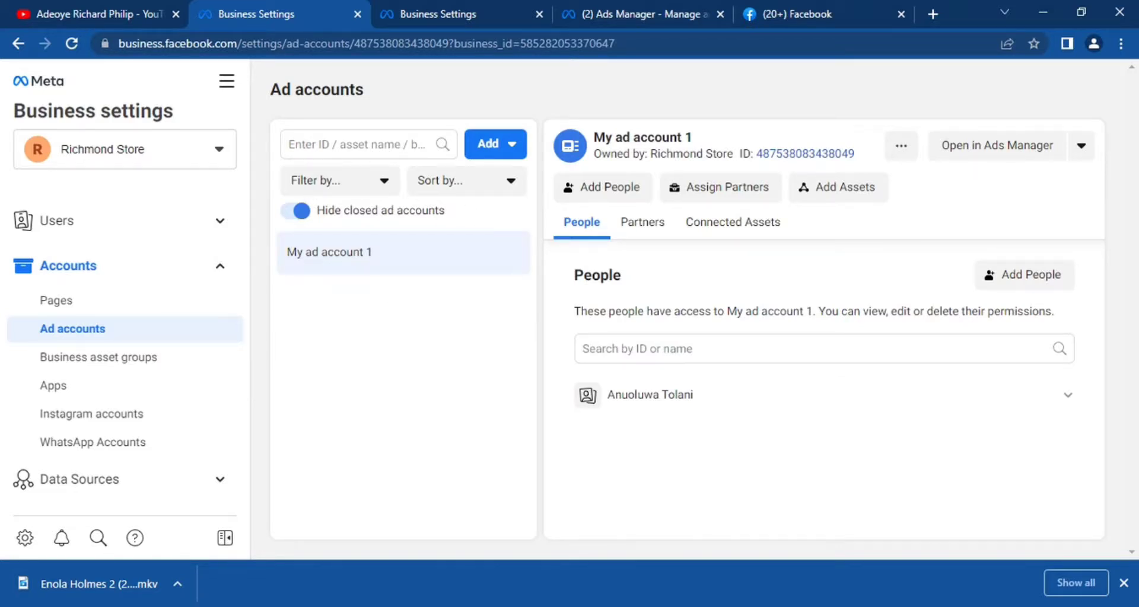
# Step: Switch to the Facebook home page's tab and load web.facebook.com/adsmanager there
pyautogui.click(445, 12)
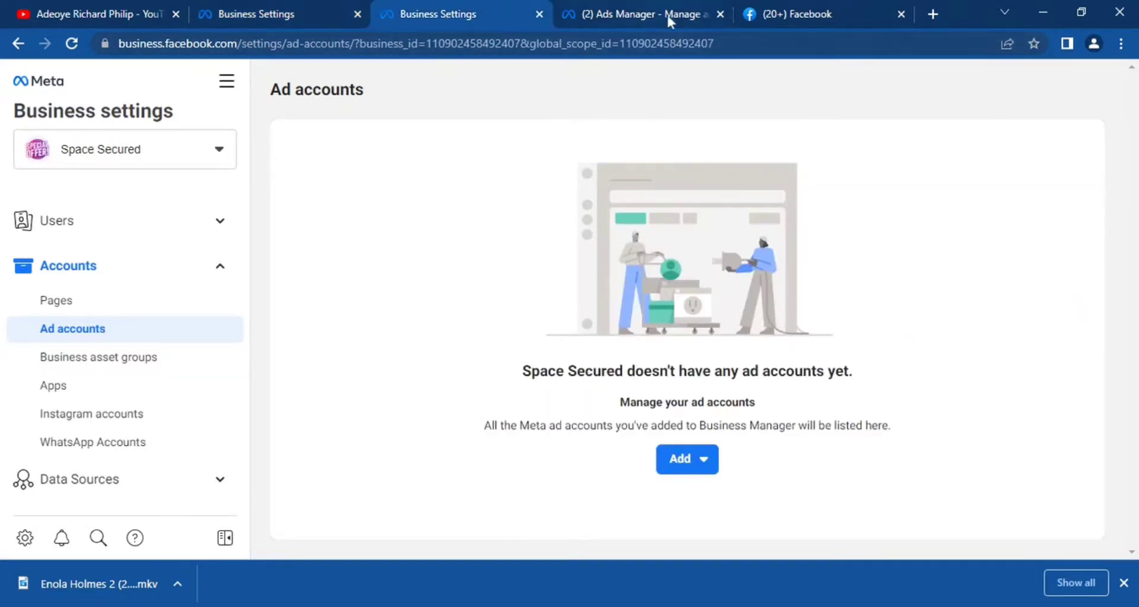
pyautogui.click(770, 13)
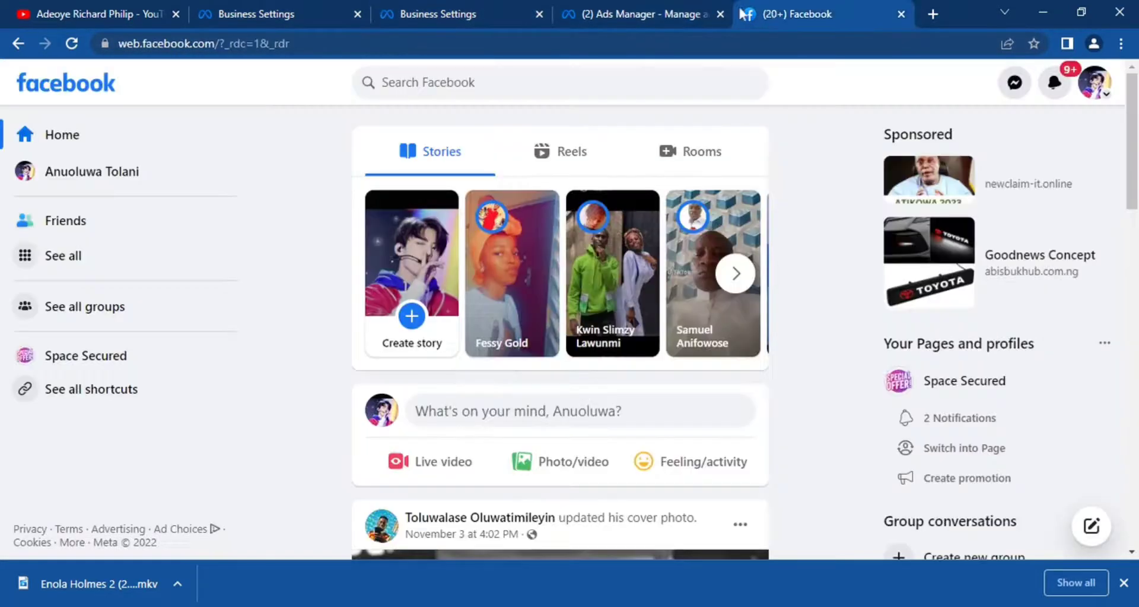
pyautogui.doubleClick(821, 34)
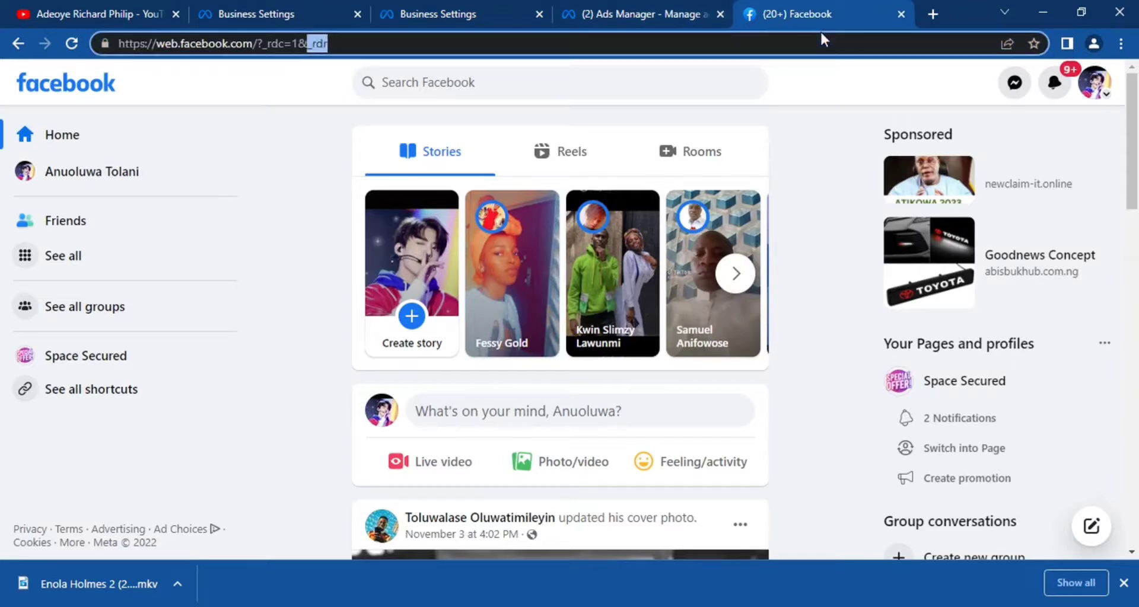
pyautogui.press('BackSpace')
pyautogui.press('BackSpace')
pyautogui.press('BackSpace')
pyautogui.press('BackSpace')
pyautogui.press('BackSpace')
pyautogui.press('BackSpace')
pyautogui.press('BackSpace')
pyautogui.press('BackSpace')
pyautogui.press('BackSpace')
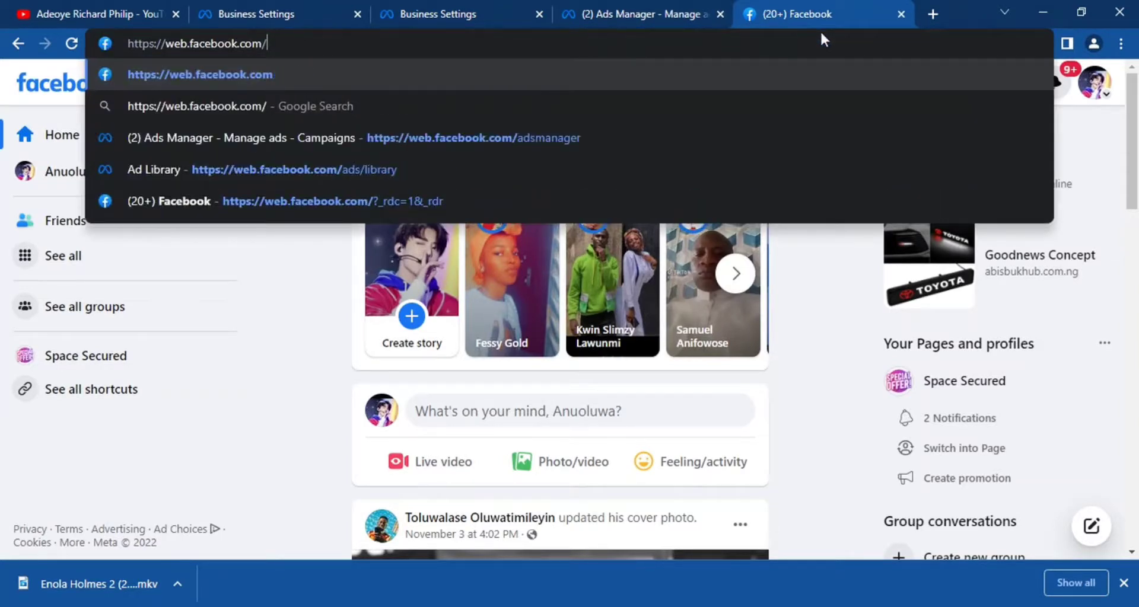
pyautogui.write('adsmana')
pyautogui.press('Return')
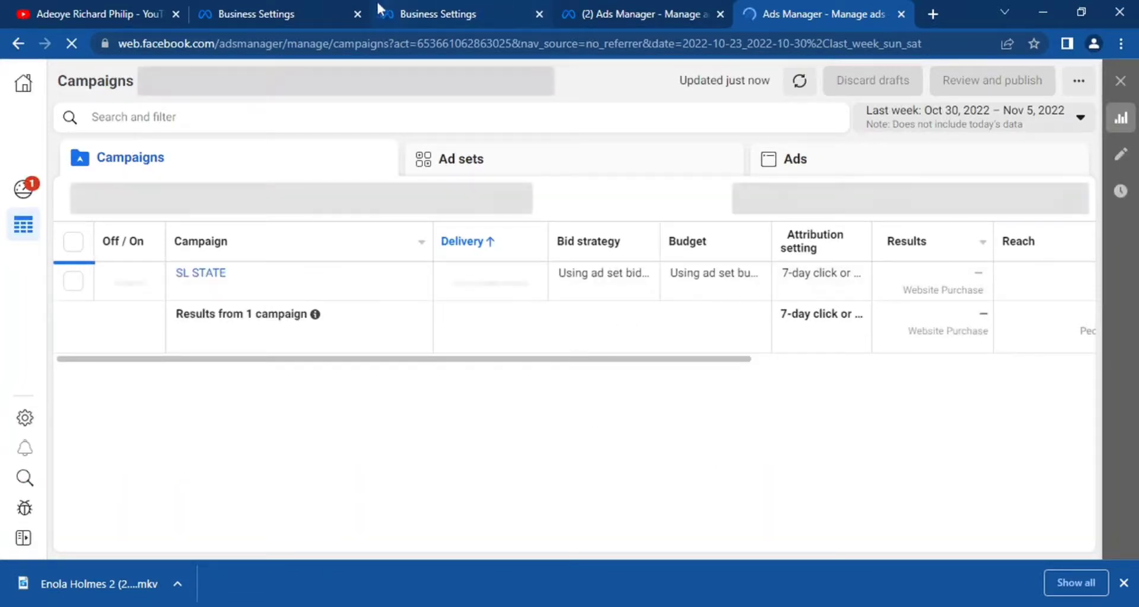
# Step: Load business.facebook.com/create in a new browser tab
pyautogui.click(328, 12)
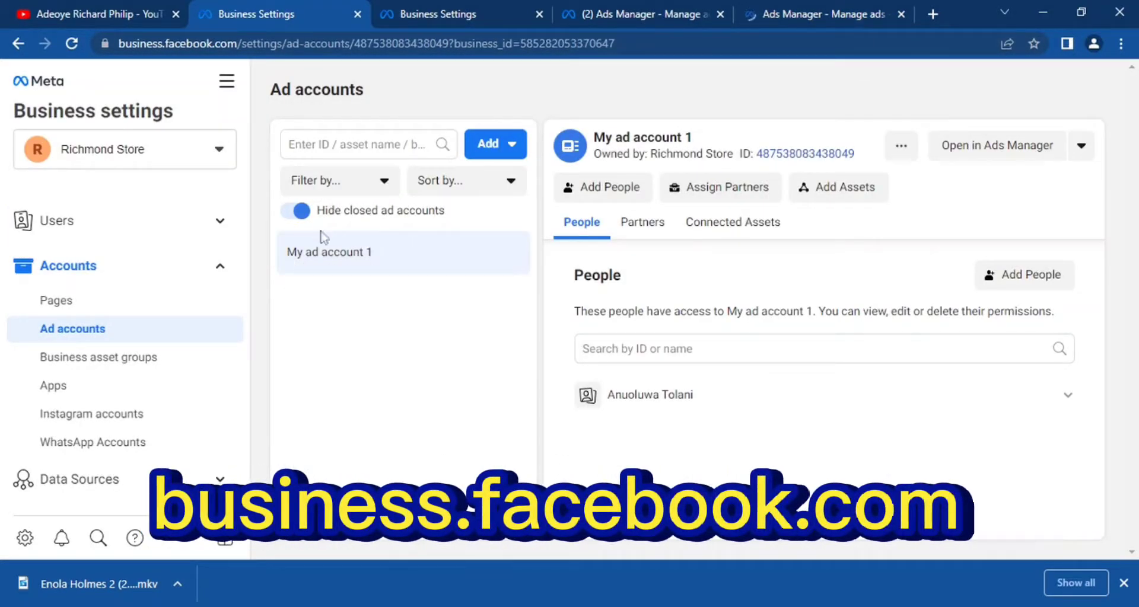
pyautogui.click(933, 14)
pyautogui.write('busi')
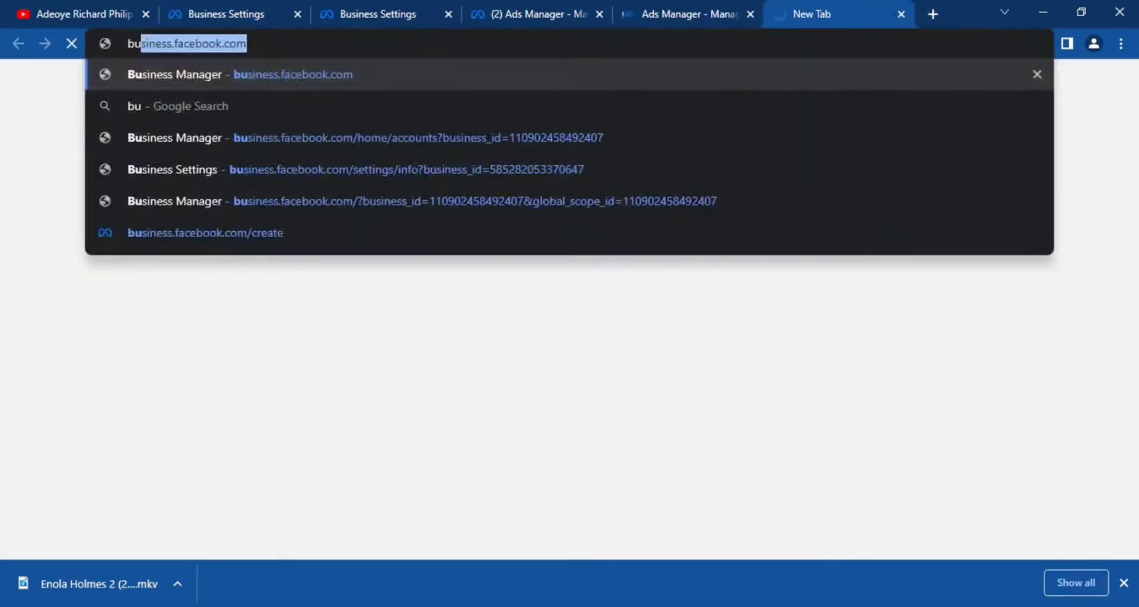
pyautogui.write('ness.facebook.com')
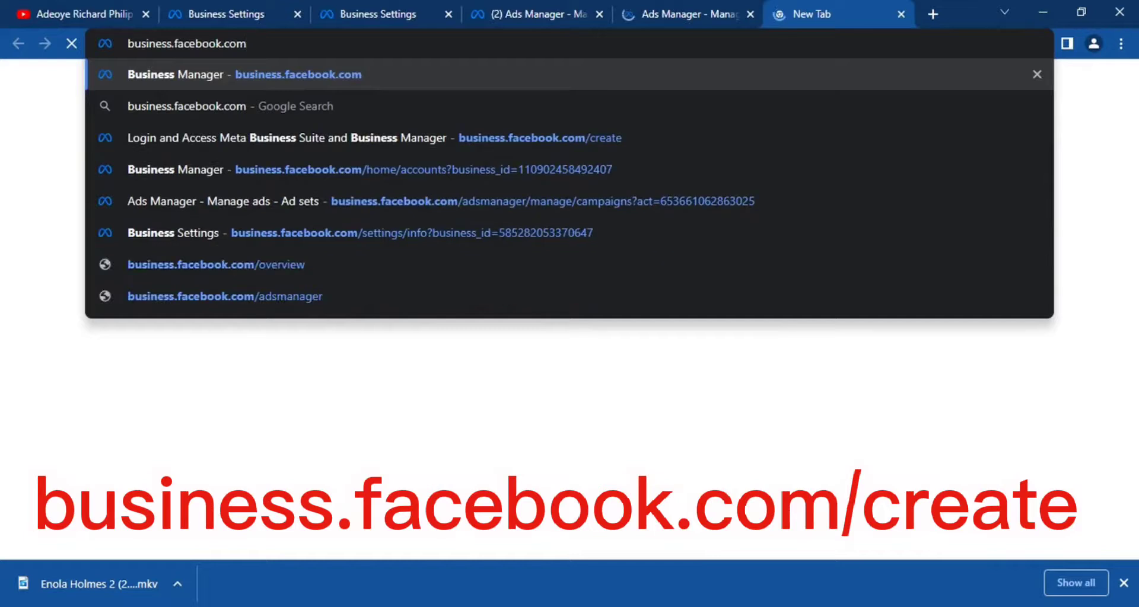
pyautogui.write('/cre')
pyautogui.press('BackSpace')
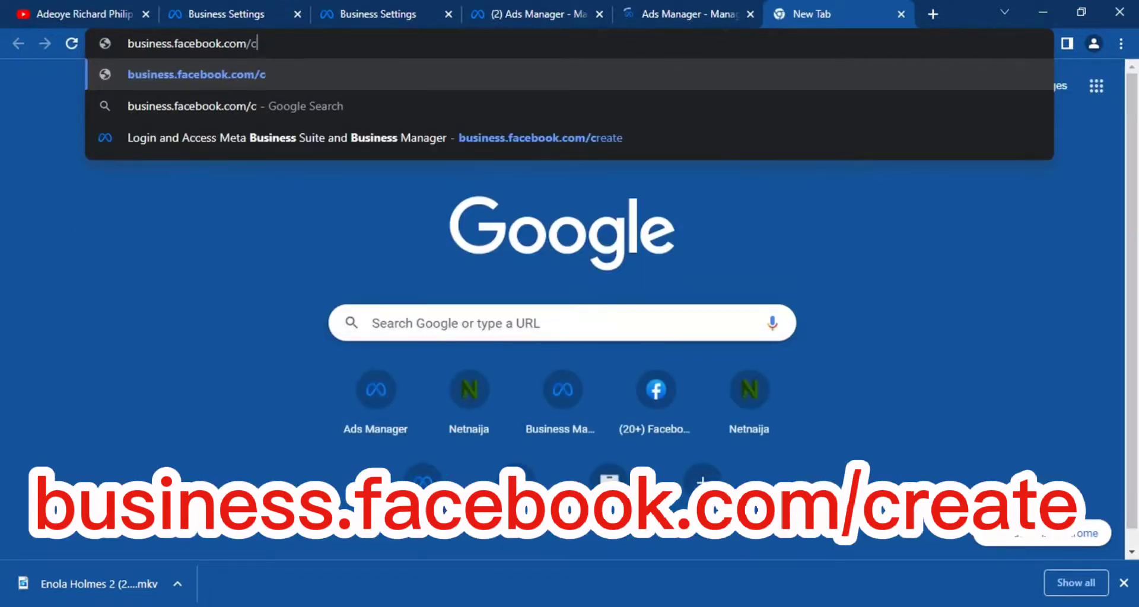
pyautogui.write('reate')
pyautogui.press('Return')
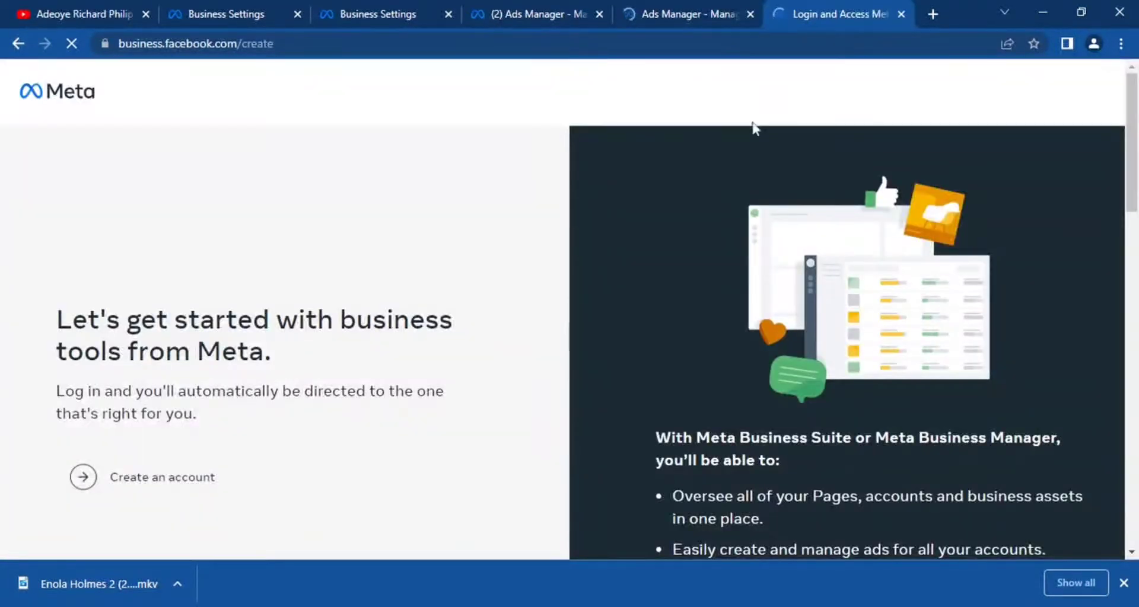
# Step: Start creating a business account with the business name Richie Store, and close the form without submitting it
pyautogui.moveTo(1130, 128); pyautogui.dragTo(1132, 181)
pyautogui.click(162, 281)
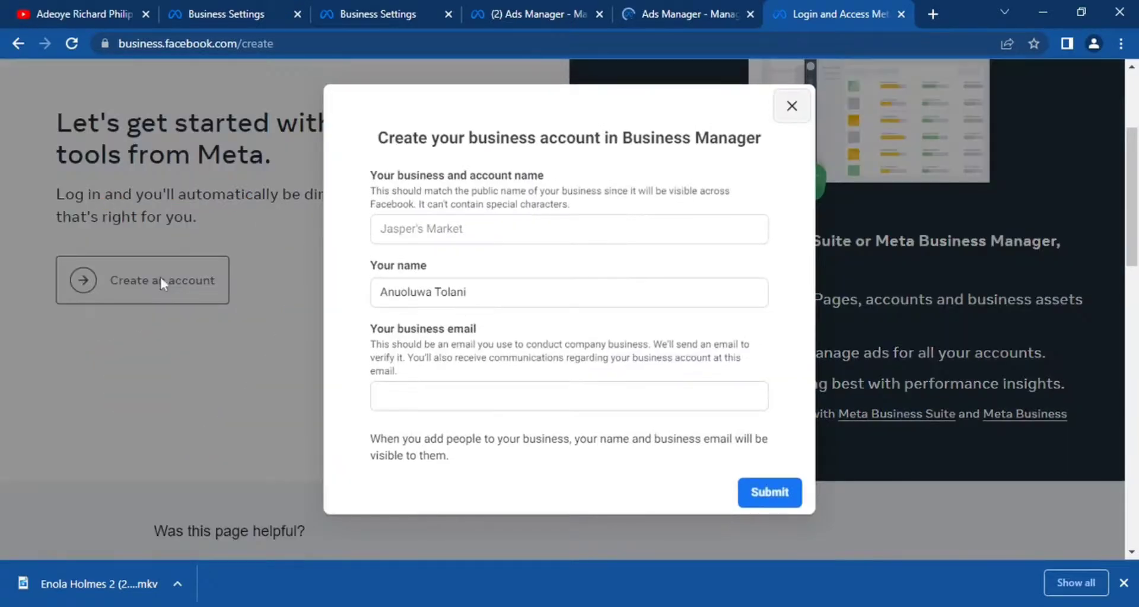
pyautogui.click(478, 241)
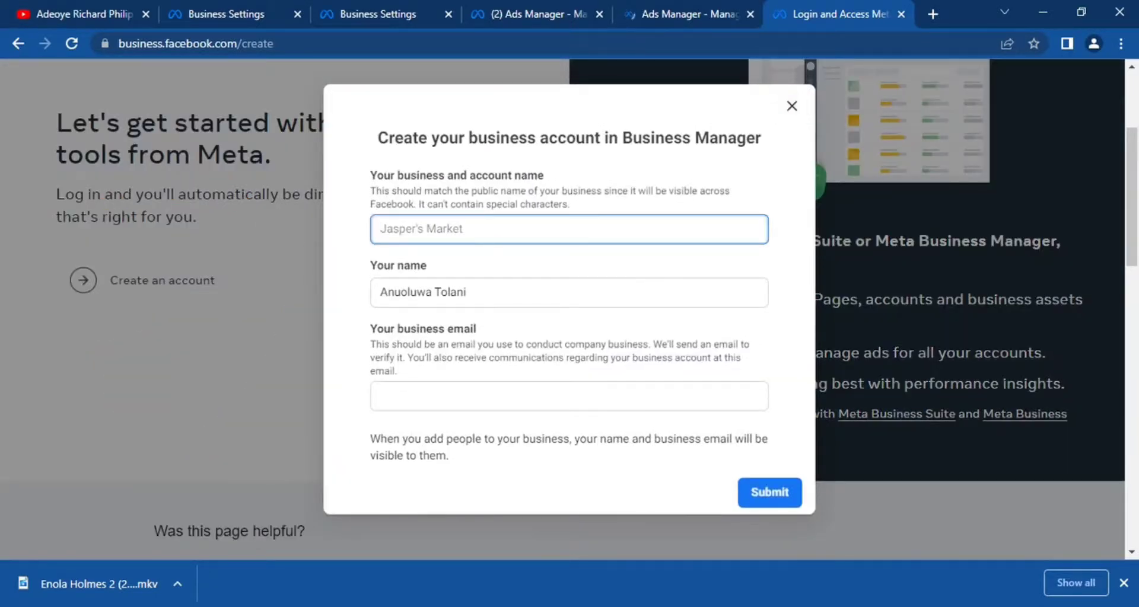
pyautogui.write('Ric')
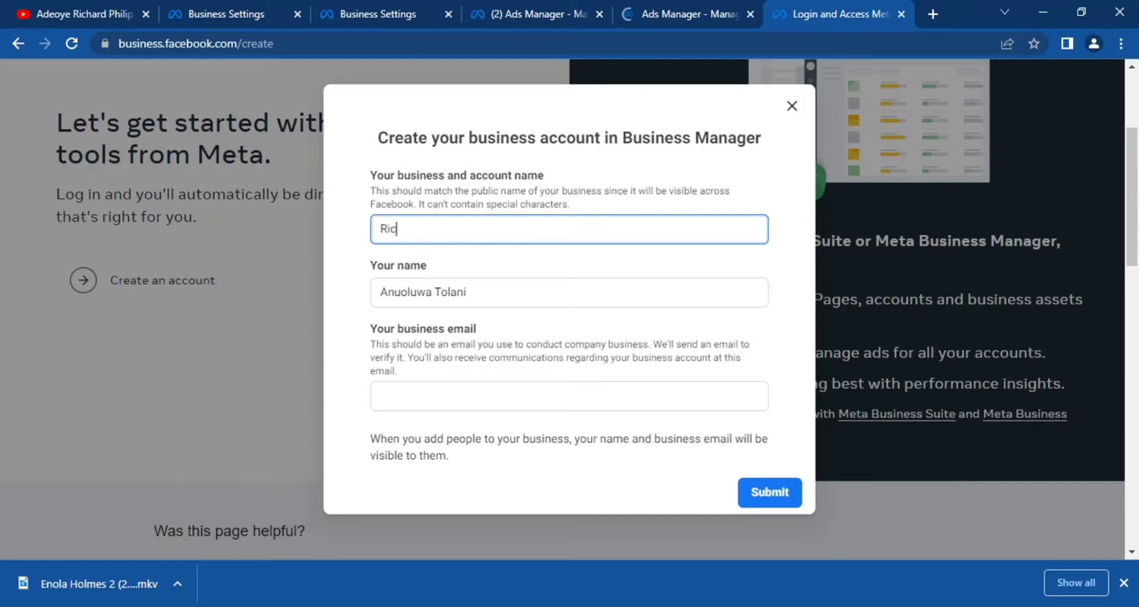
pyautogui.write('hie Store')
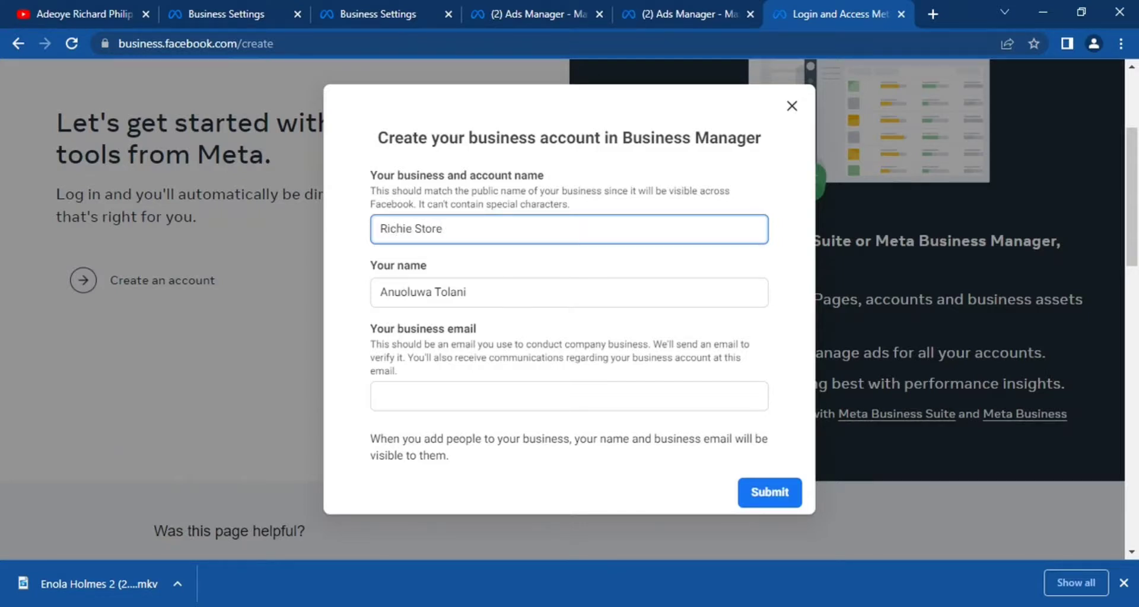
pyautogui.click(392, 396)
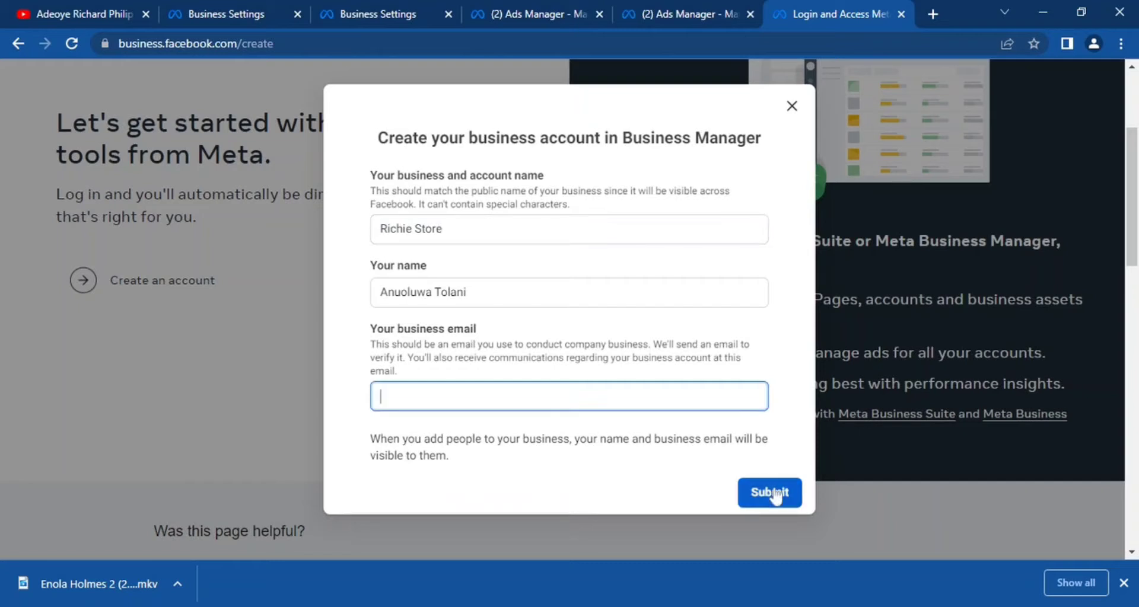
pyautogui.click(784, 113)
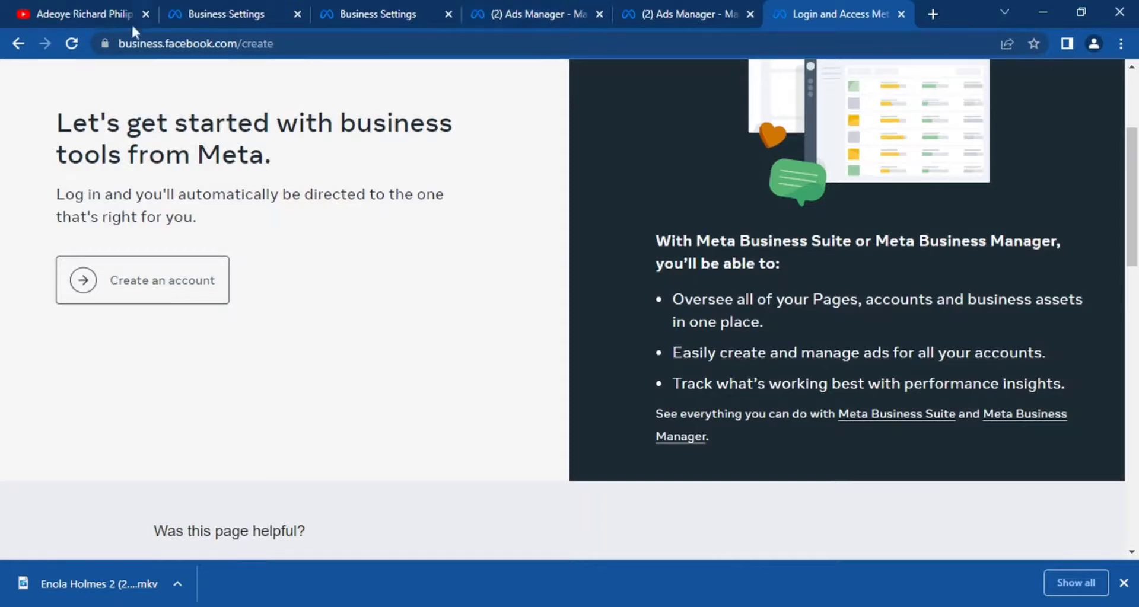
# Step: Return to Richmond Store's business settings and look through the People, Partners and System users sections
pyautogui.click(223, 16)
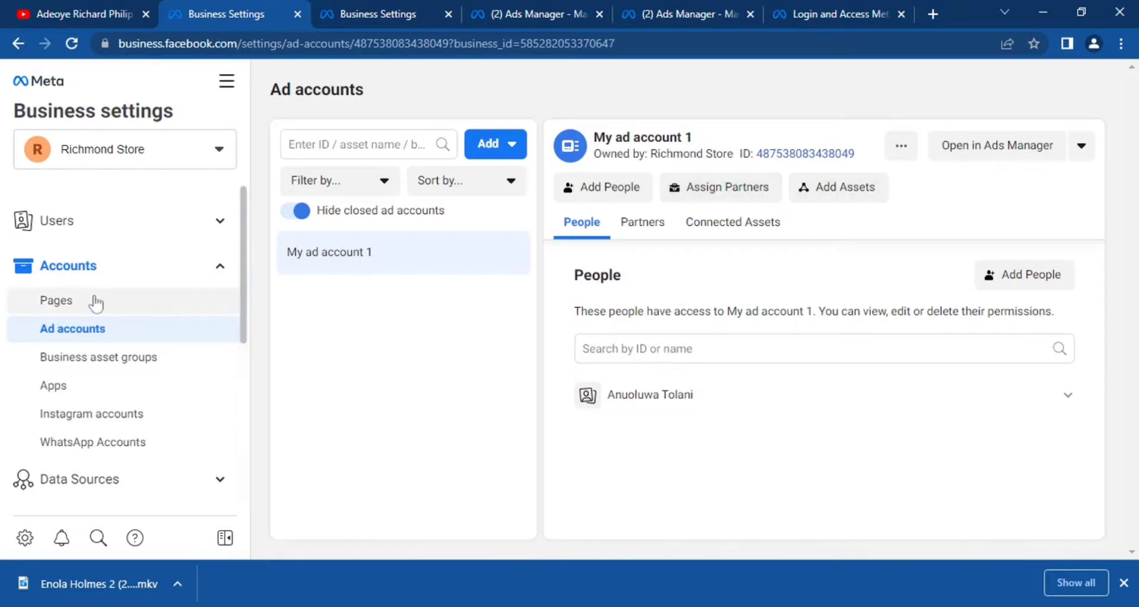
pyautogui.click(105, 224)
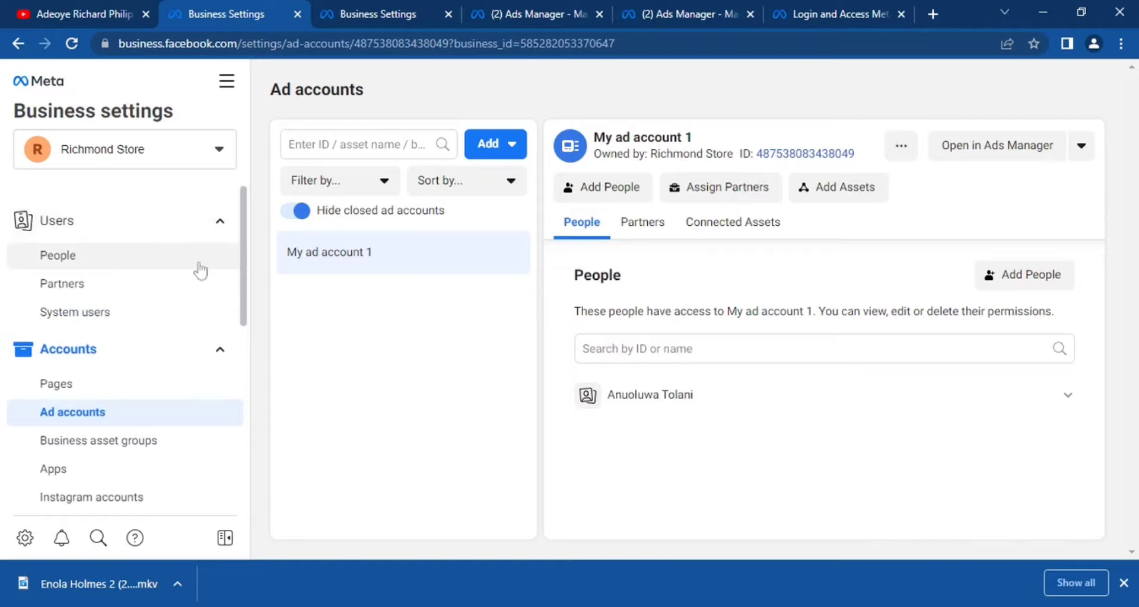
pyautogui.click(119, 268)
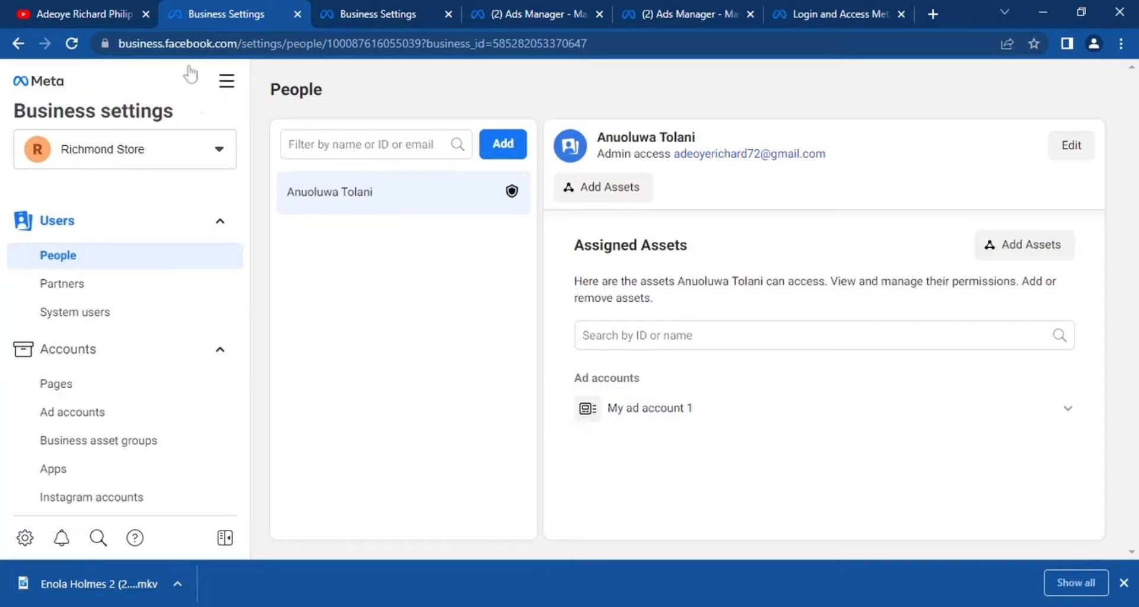
pyautogui.click(145, 293)
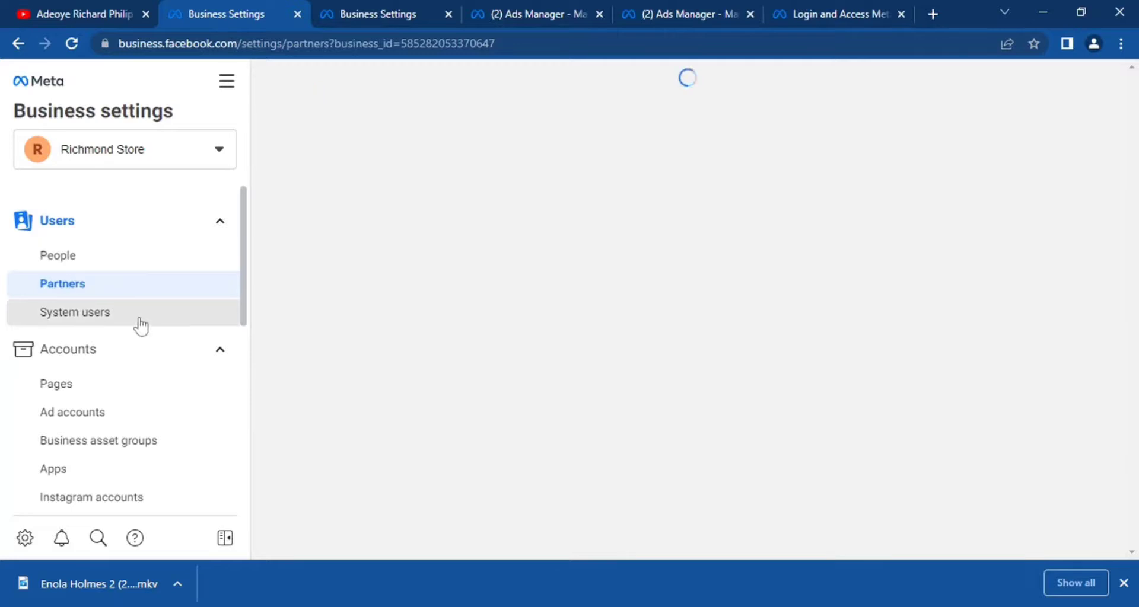
pyautogui.click(142, 315)
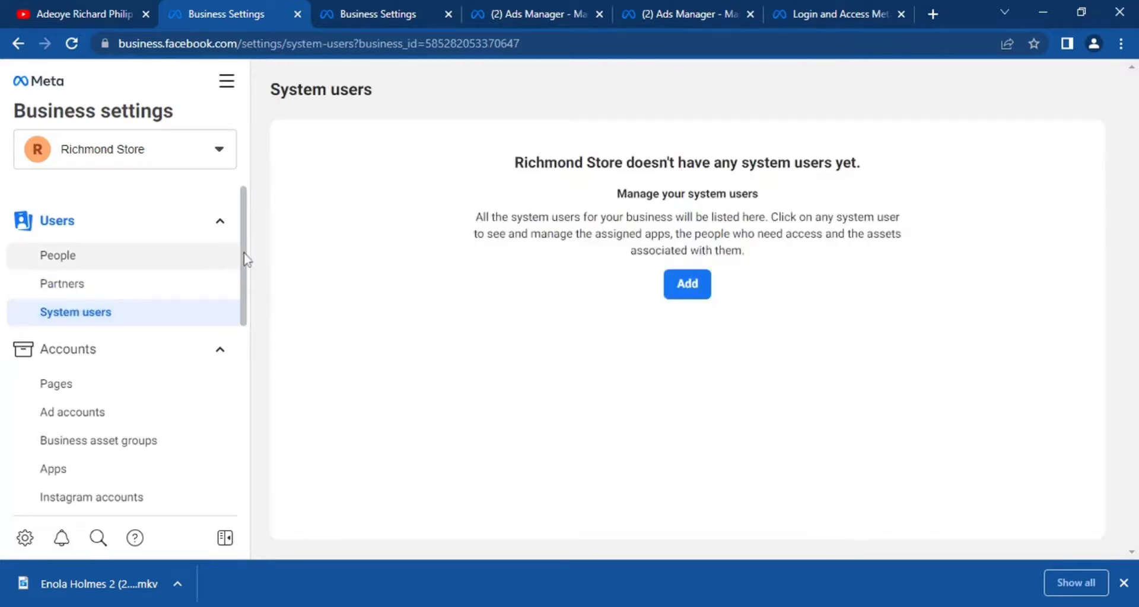
# Step: Start adding a new Facebook Page to Richmond Store, using the Local business or place category
pyautogui.moveTo(244, 256); pyautogui.dragTo(242, 318)
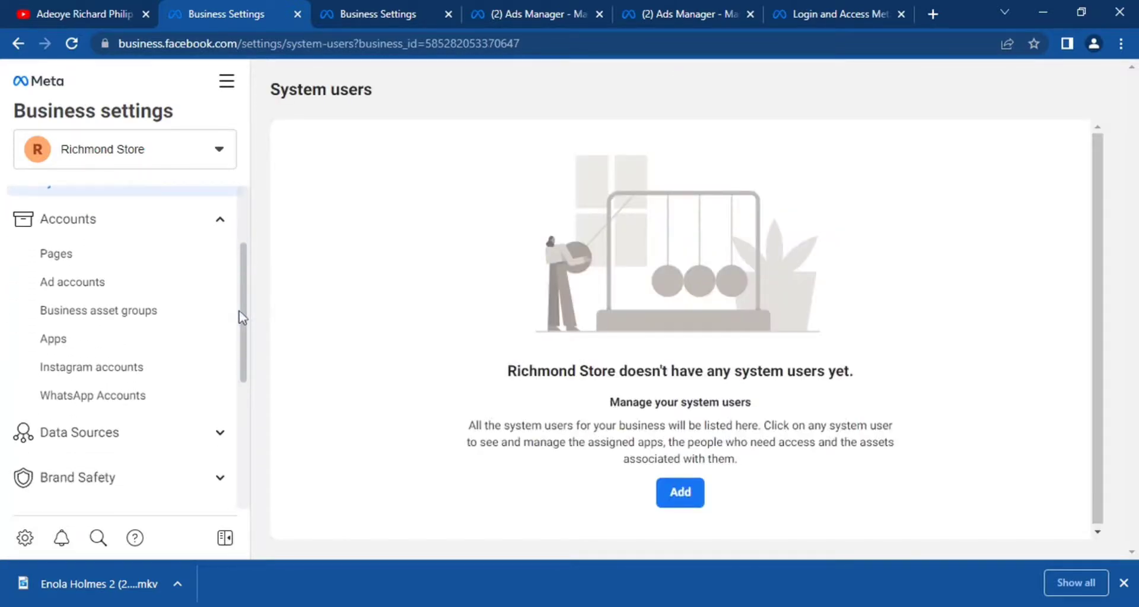
pyautogui.click(86, 261)
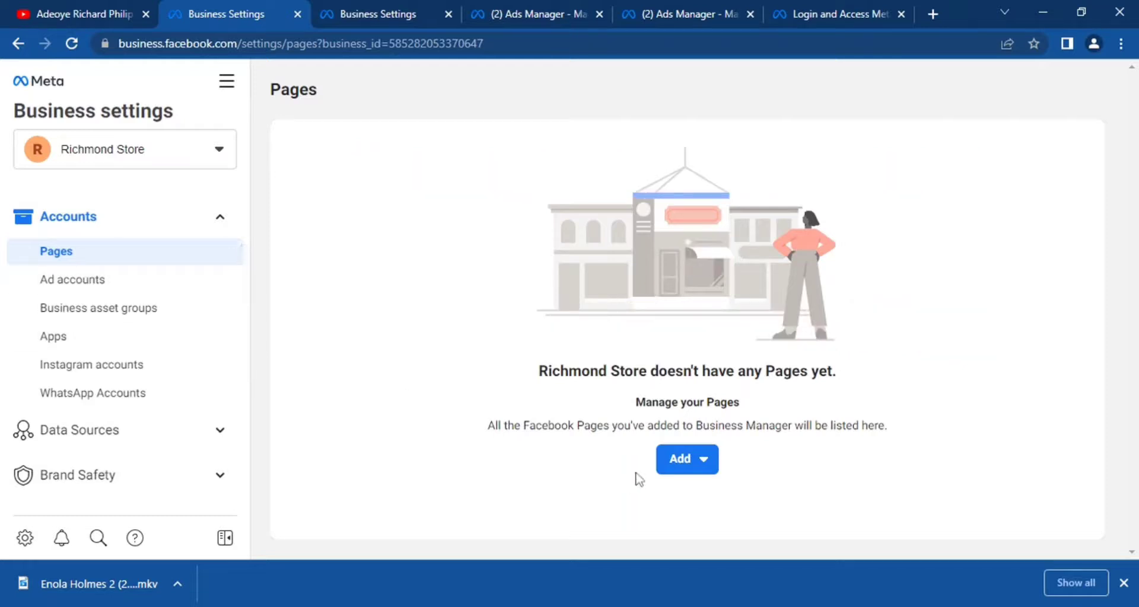
pyautogui.click(676, 469)
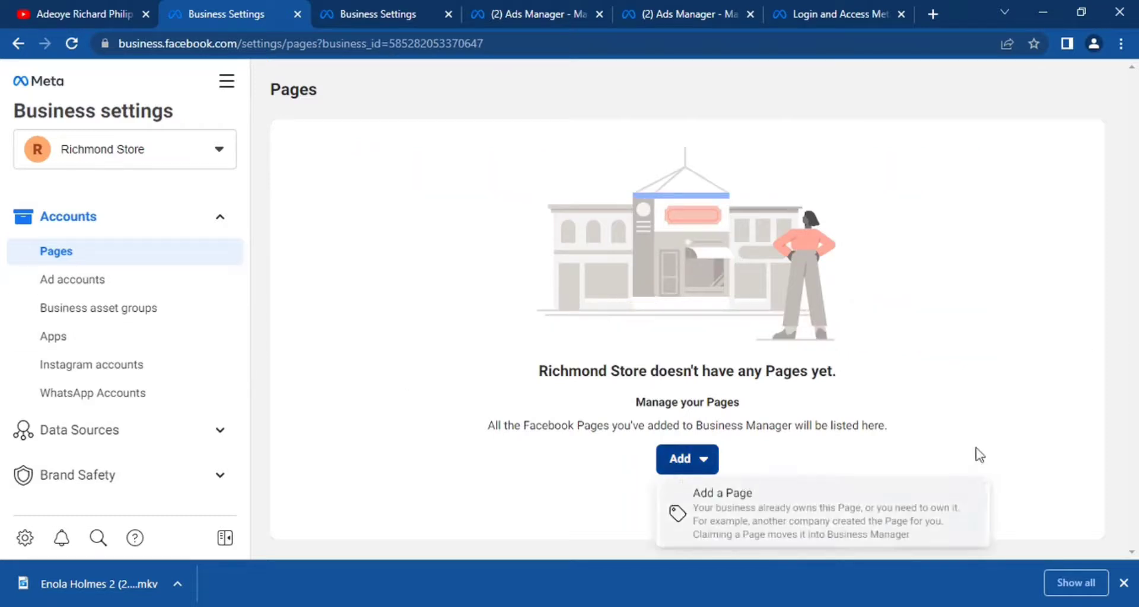
pyautogui.moveTo(985, 505); pyautogui.dragTo(988, 551)
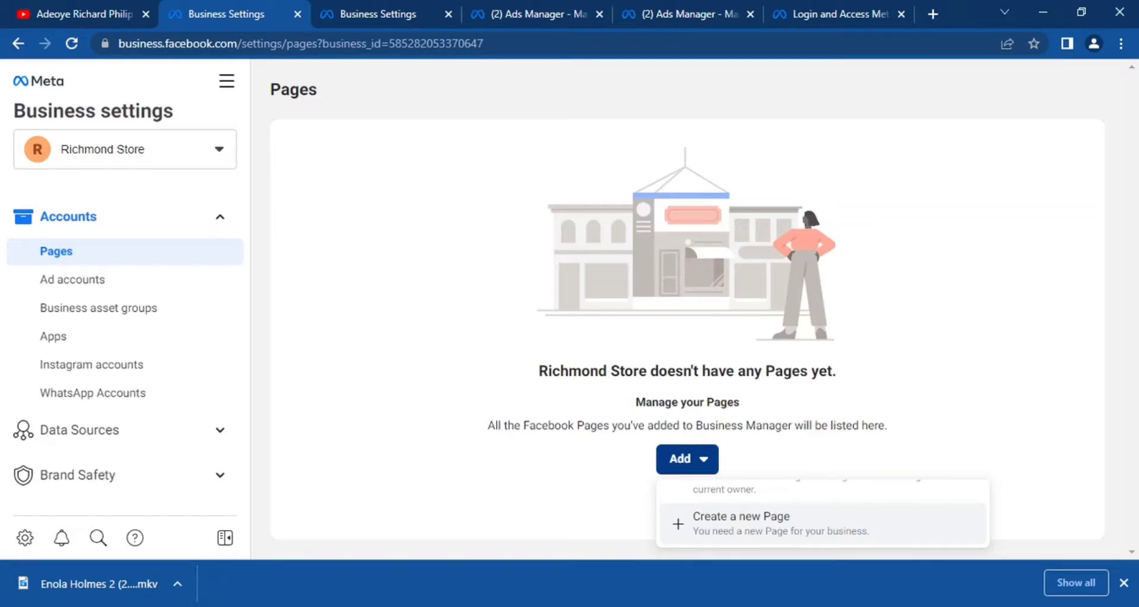
pyautogui.click(844, 531)
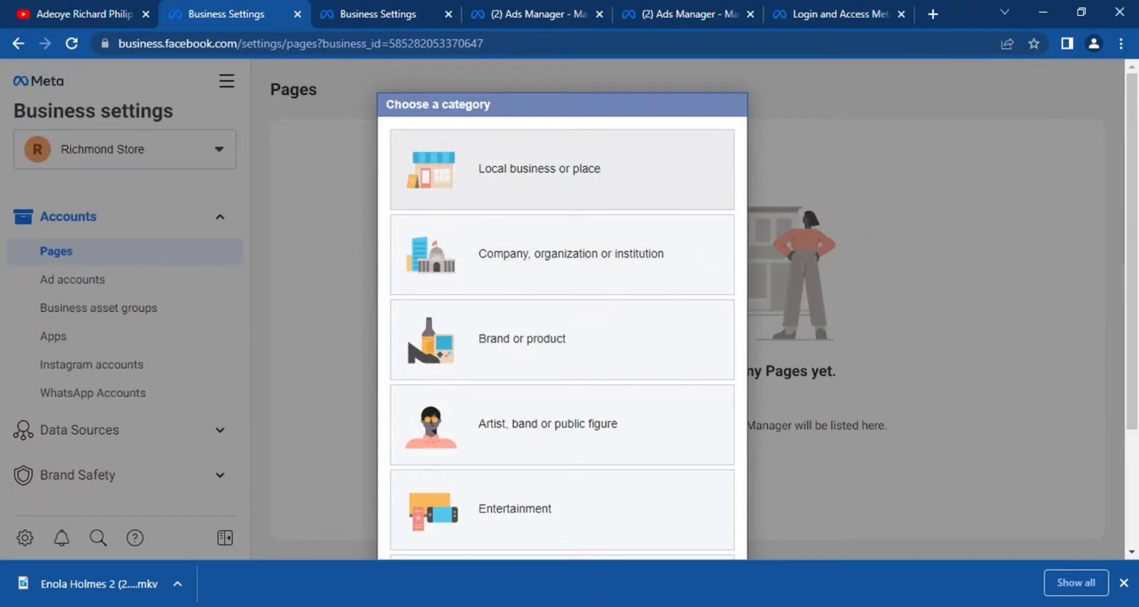
pyautogui.click(630, 170)
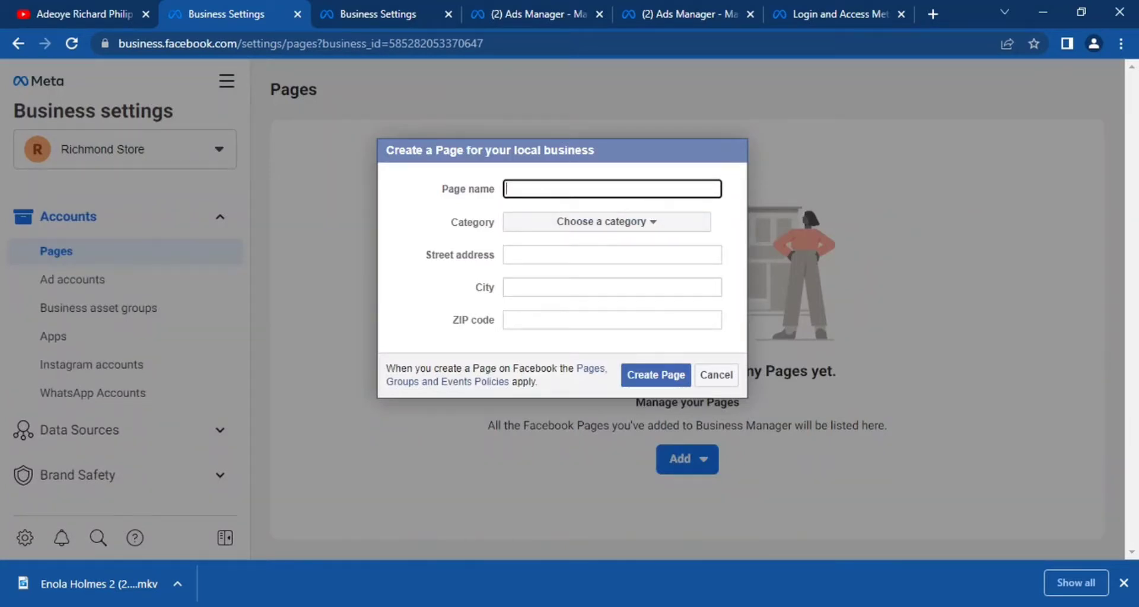
# Step: Name the new Page Grace Store and set its category to Advertising/Marketing
pyautogui.write('MA')
pyautogui.press('BackSpace')
pyautogui.press('BackSpace')
pyautogui.press('BackSpace')
pyautogui.write('a')
pyautogui.write('rlianm')
pyautogui.hotkey('ctrl', 'a')
pyautogui.write('Amazings')
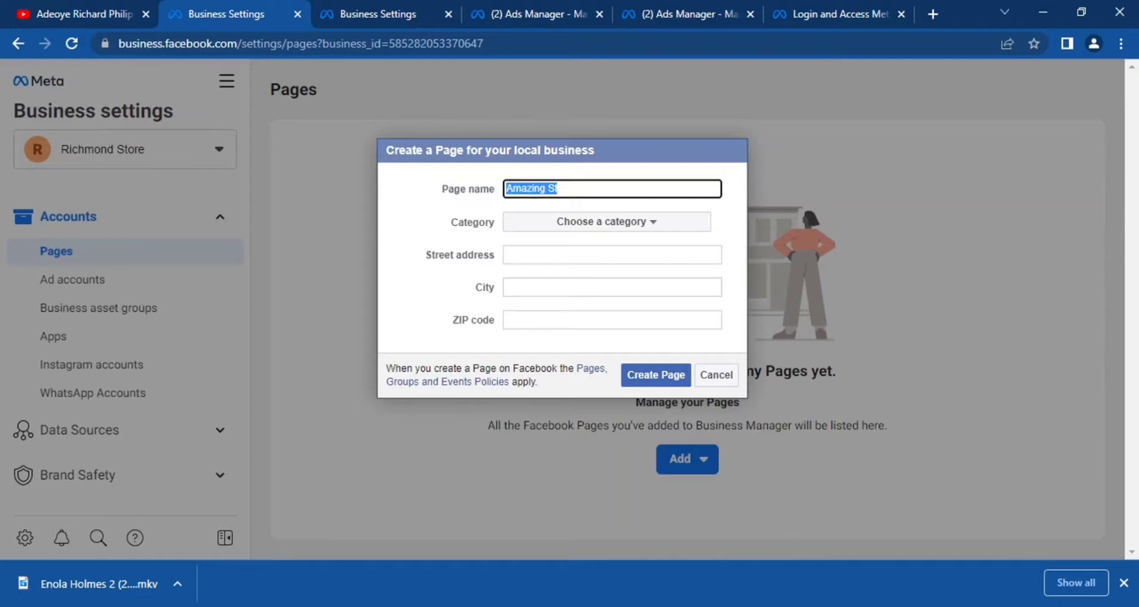
pyautogui.write('F')
pyautogui.write('Grace Store')
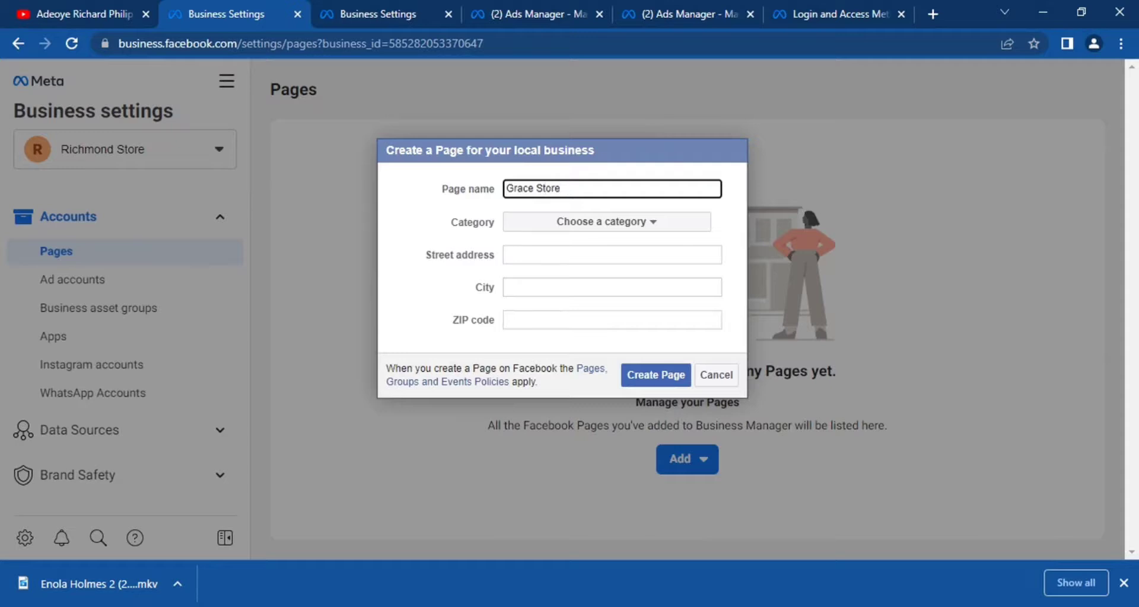
pyautogui.click(602, 230)
pyautogui.click(601, 259)
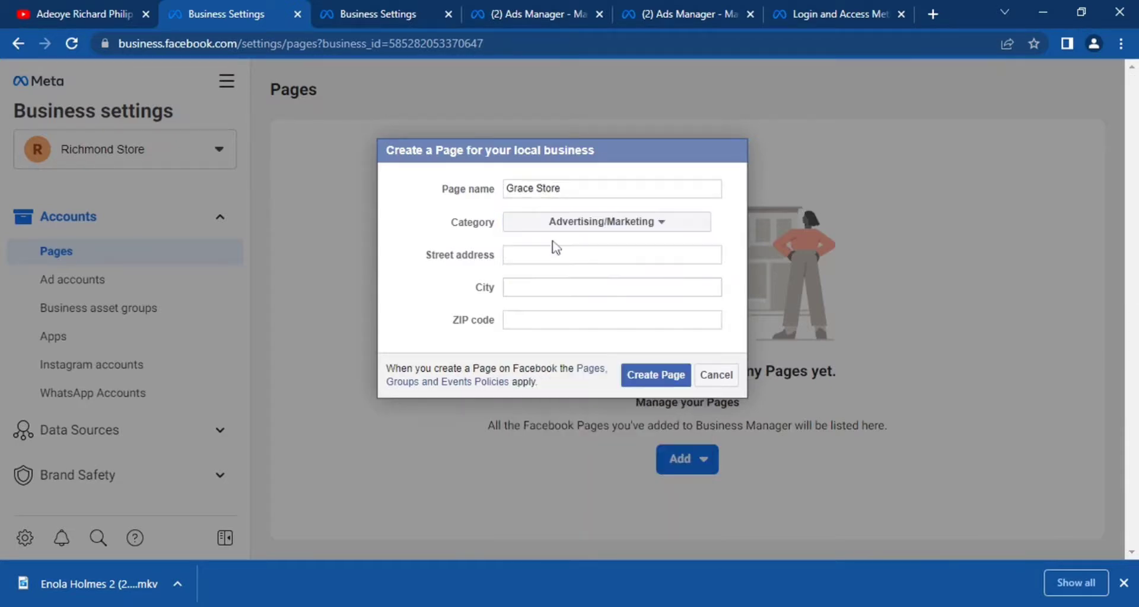
# Step: Fill in the Page's street address, city and ZIP code, and create the Page, reloading the Pages settings
pyautogui.click(604, 256)
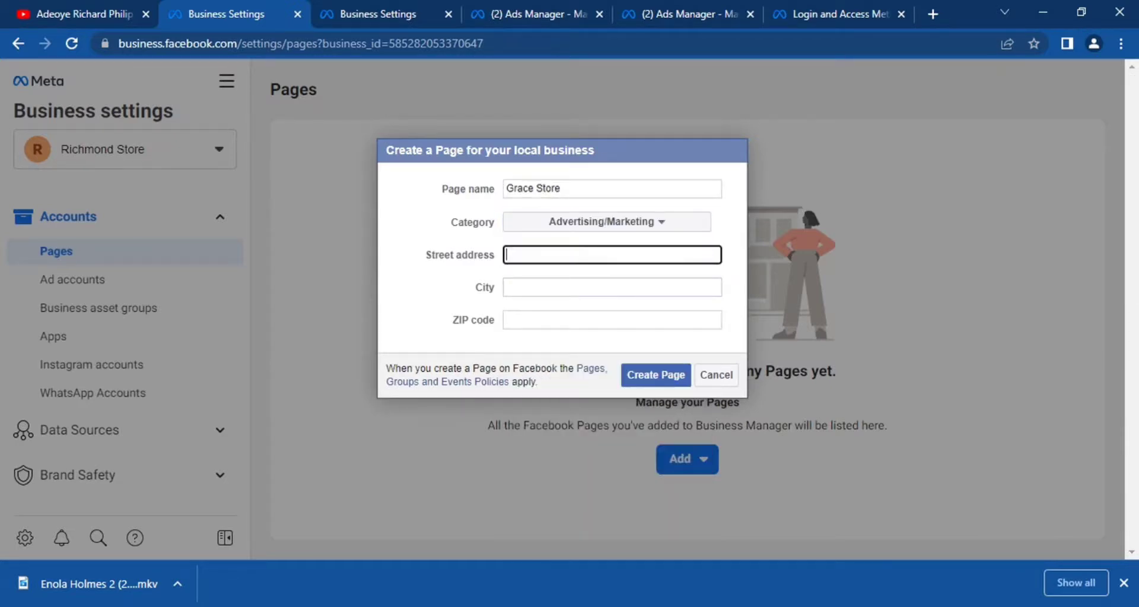
pyautogui.write('Lagos Island')
pyautogui.click(604, 288)
pyautogui.write('Lago')
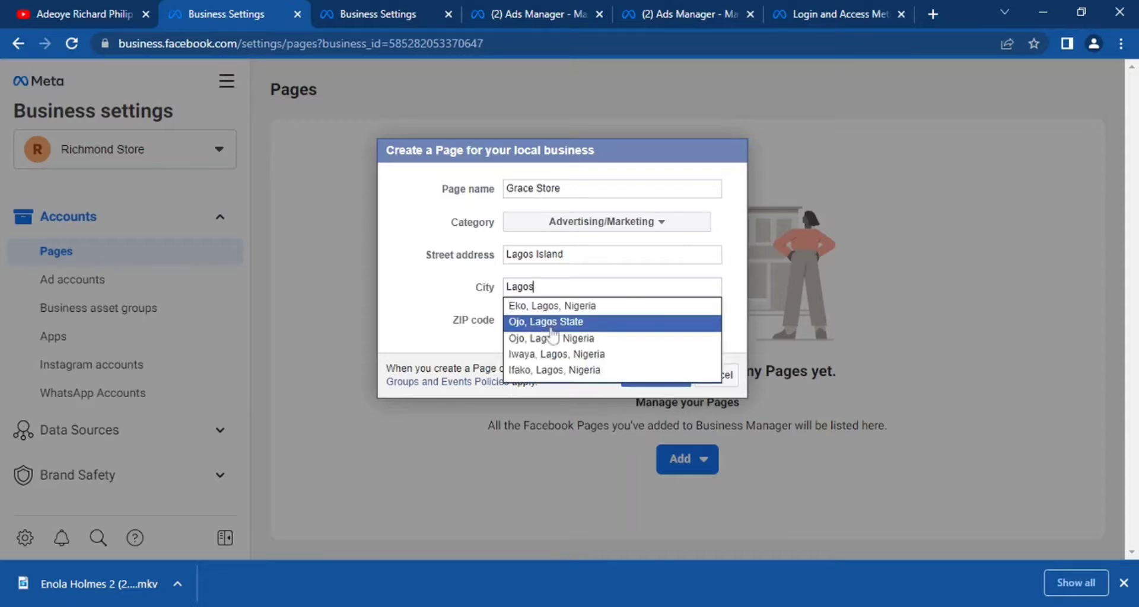
pyautogui.click(567, 322)
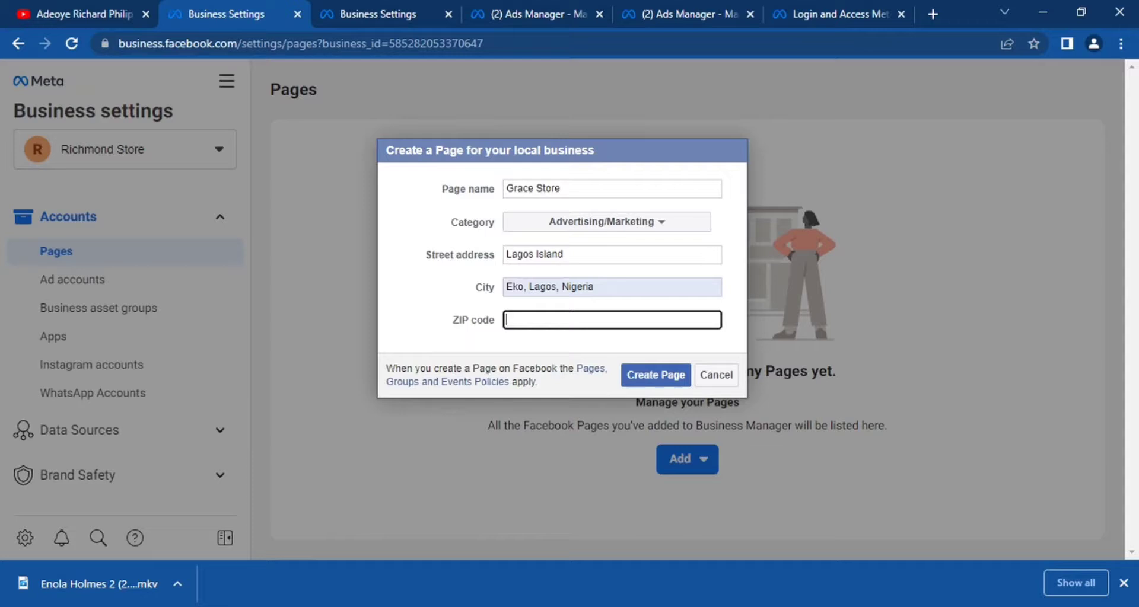
pyautogui.write('100001')
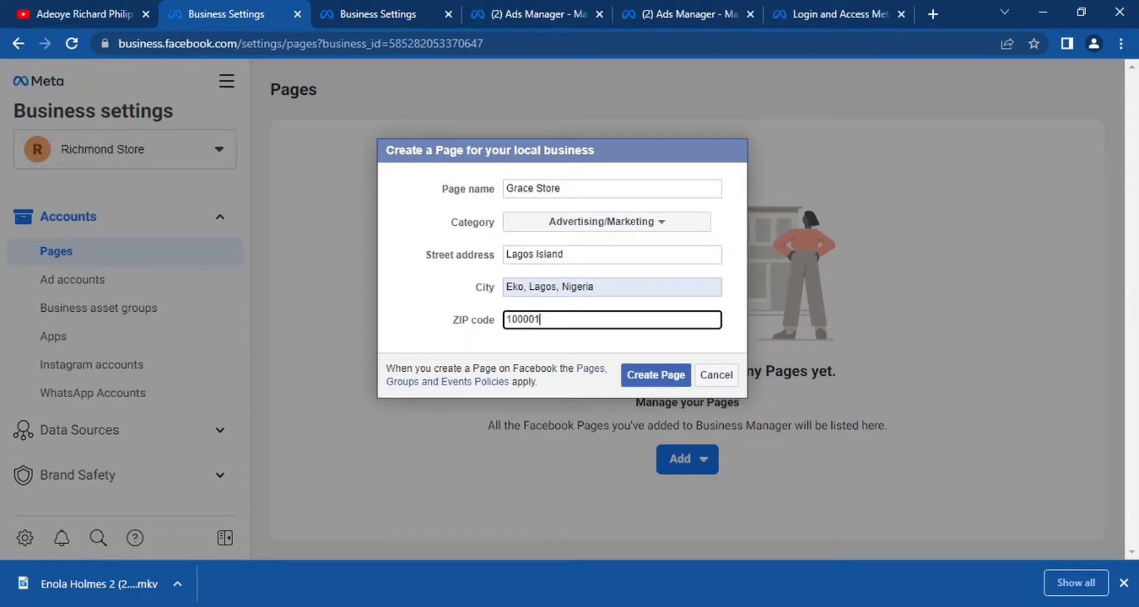
pyautogui.click(660, 375)
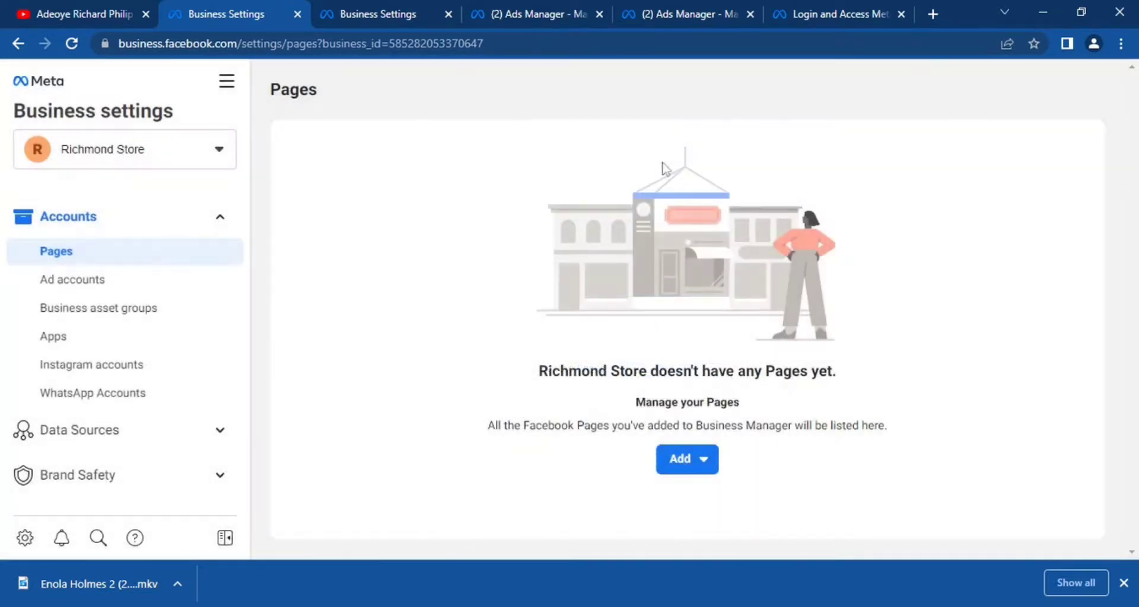
pyautogui.click(72, 44)
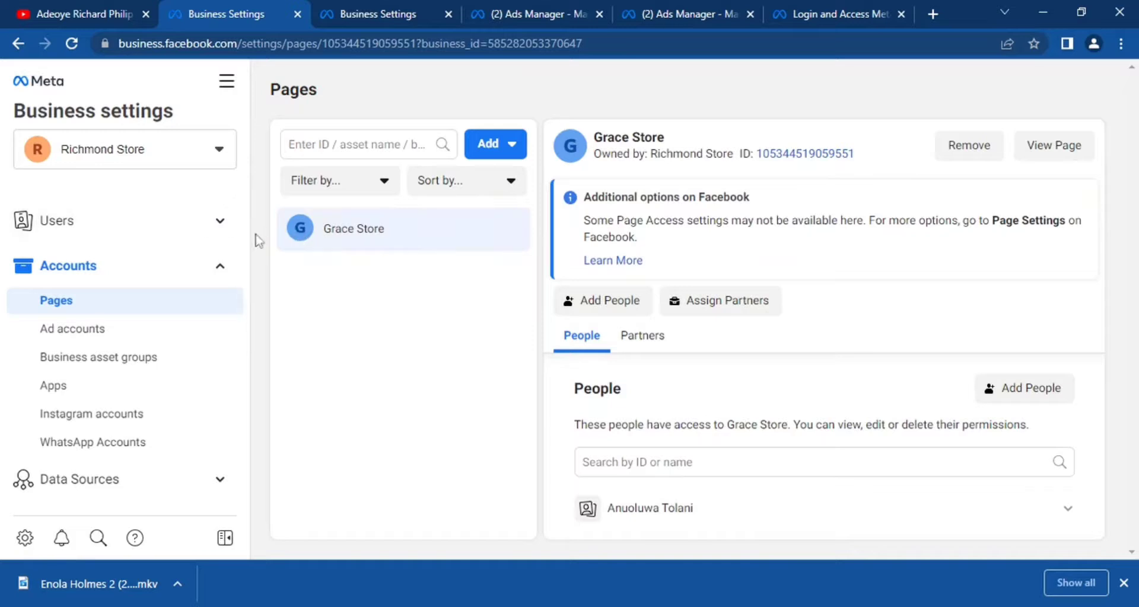
# Step: Look through the Ad accounts and Business asset groups sections, dismissing the asset groups introduction
pyautogui.scroll(-1, 246, 248)
pyautogui.scroll(-2, 246, 248)
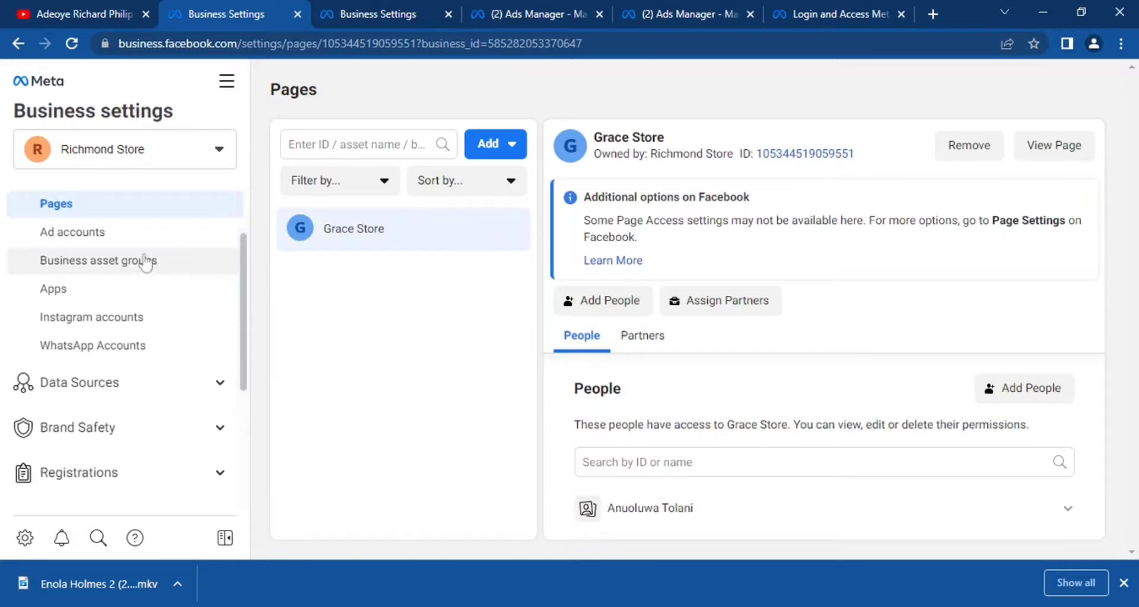
pyautogui.click(133, 234)
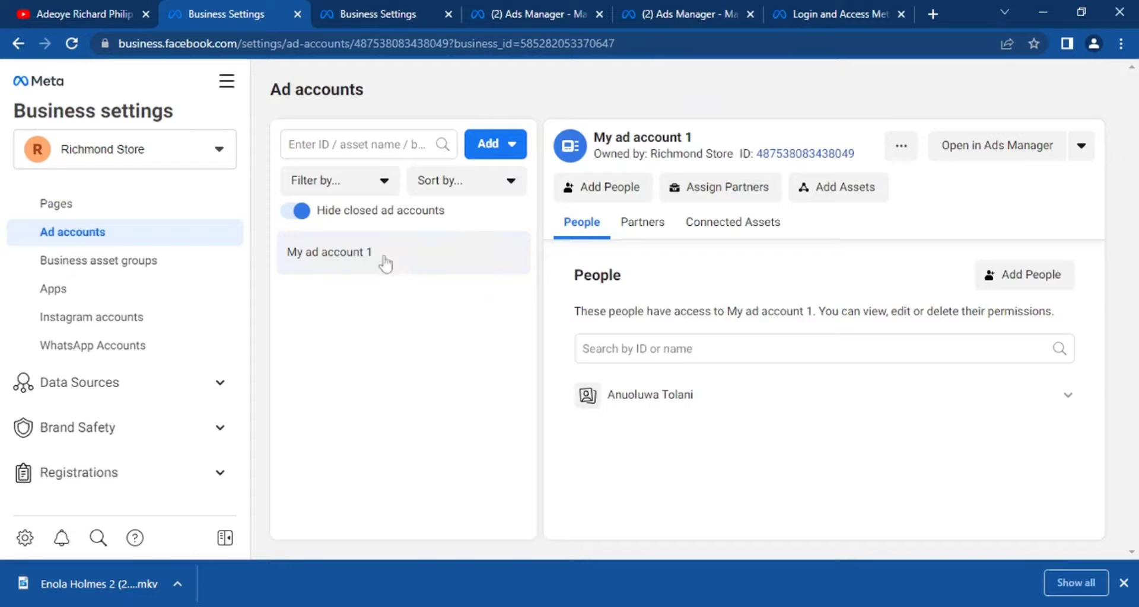
pyautogui.click(156, 267)
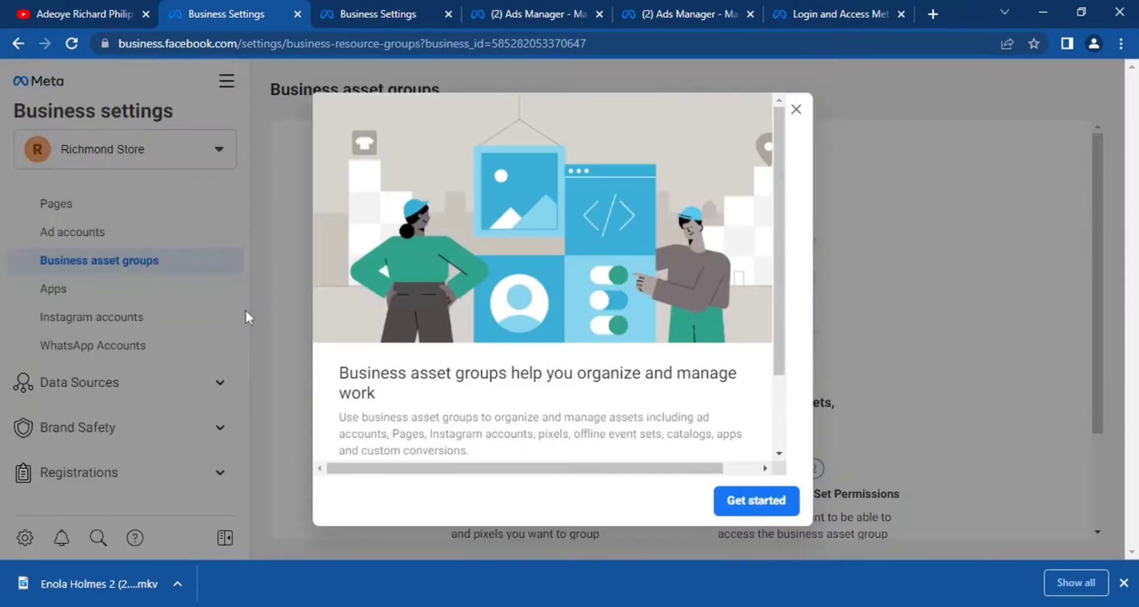
pyautogui.click(796, 110)
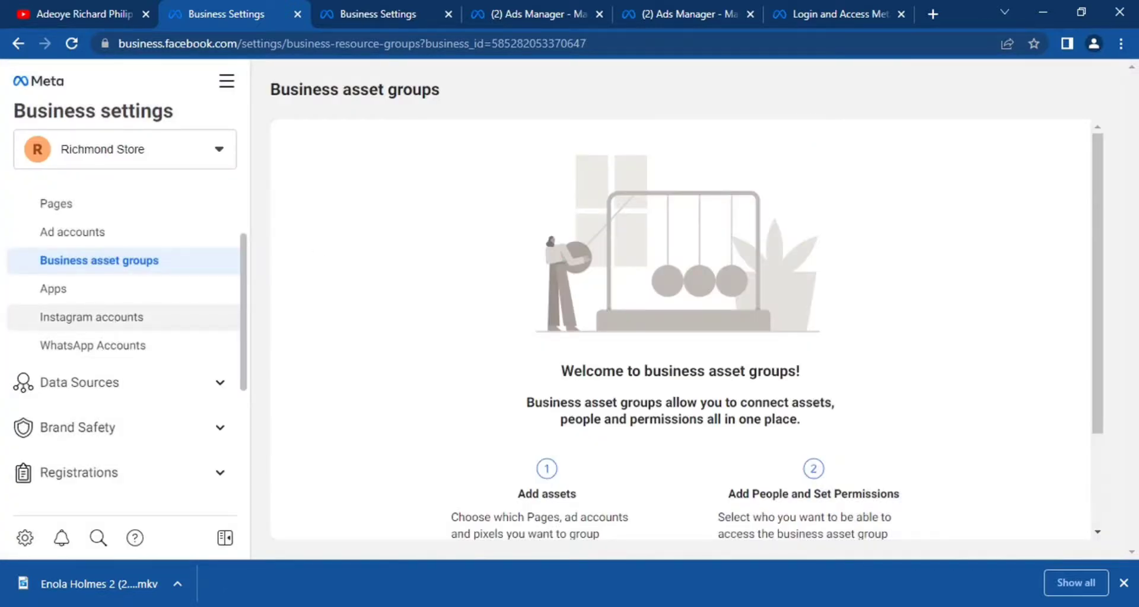
# Step: Open the Instagram accounts section, start connecting an Instagram account to Richmond Store, and close the dialog without connecting one
pyautogui.click(110, 320)
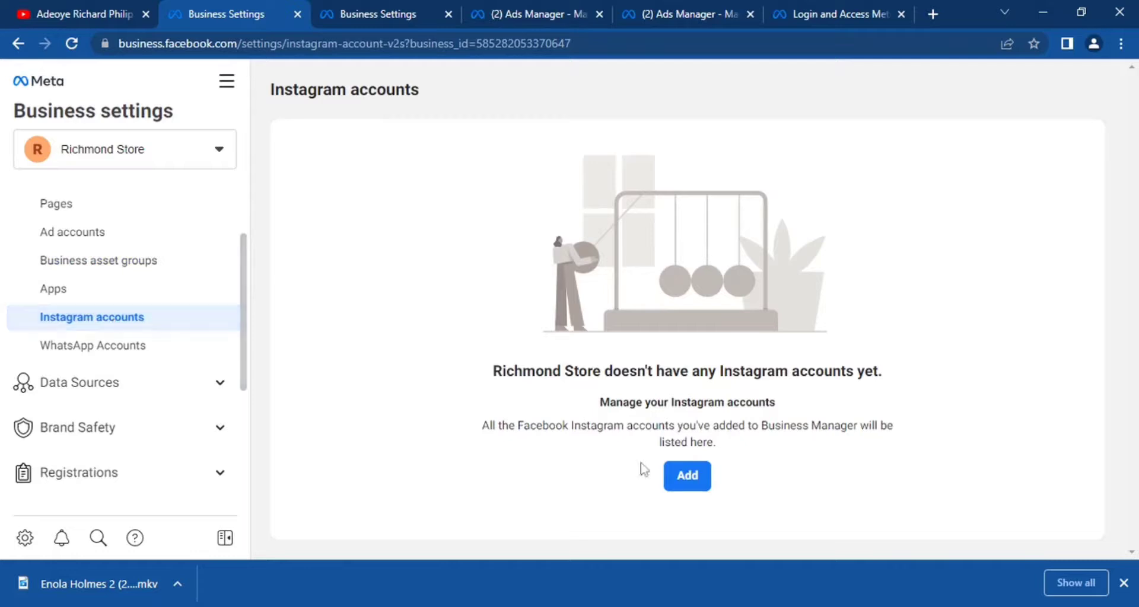
pyautogui.click(688, 475)
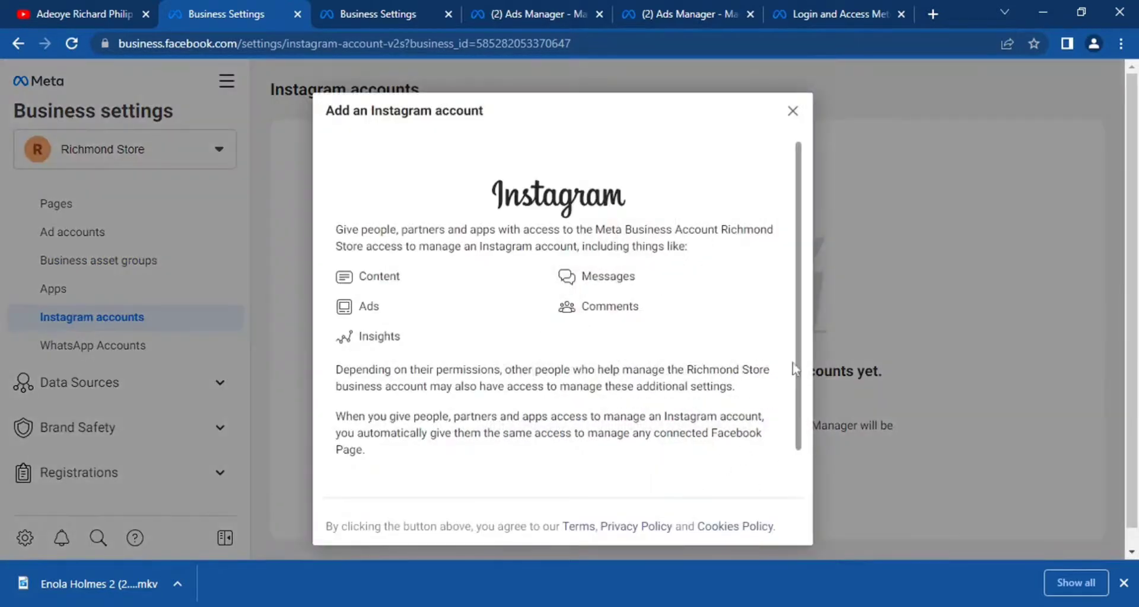
pyautogui.moveTo(797, 359); pyautogui.dragTo(797, 425)
pyautogui.scroll(-1, 806, 418)
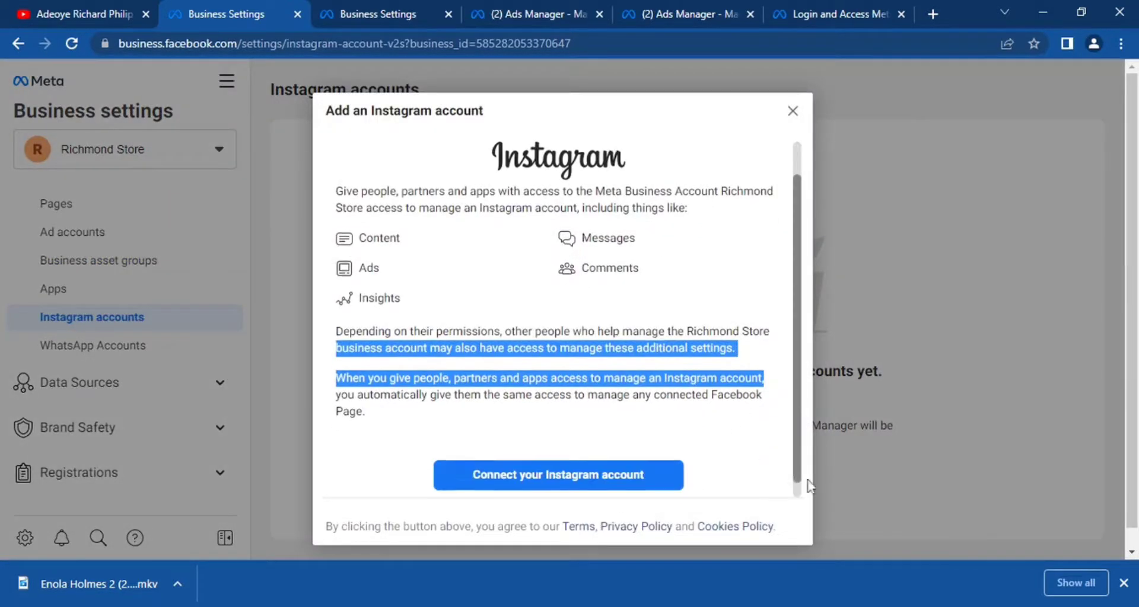
pyautogui.click(584, 468)
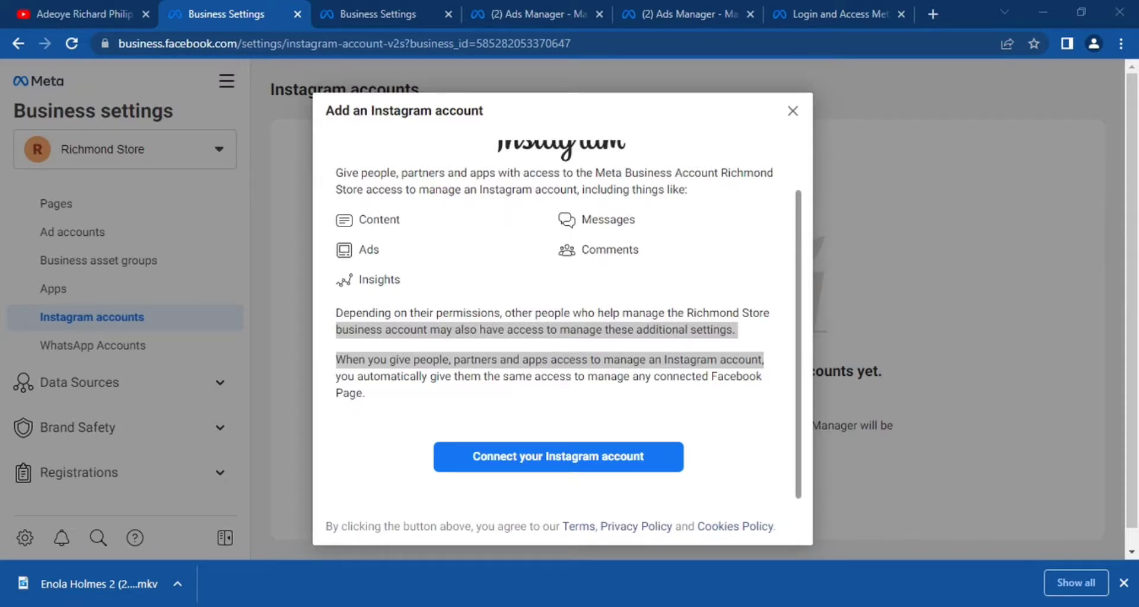
pyautogui.click(792, 112)
# Step: Examine the country and phone number fields for adding a WhatsApp Business account, and leave the form without adding one
pyautogui.click(110, 350)
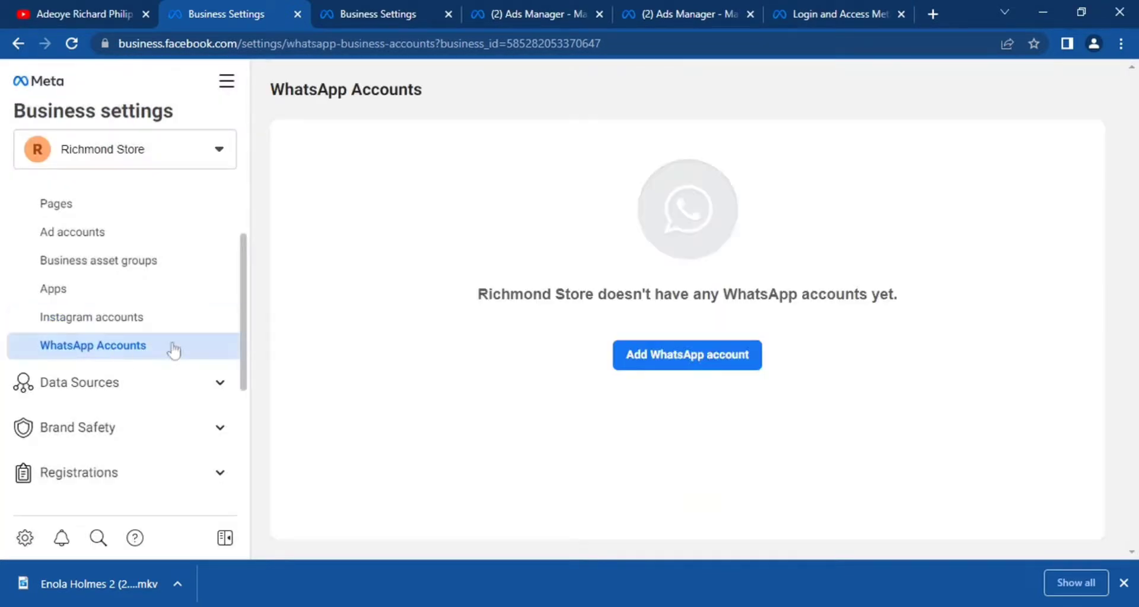
pyautogui.click(682, 357)
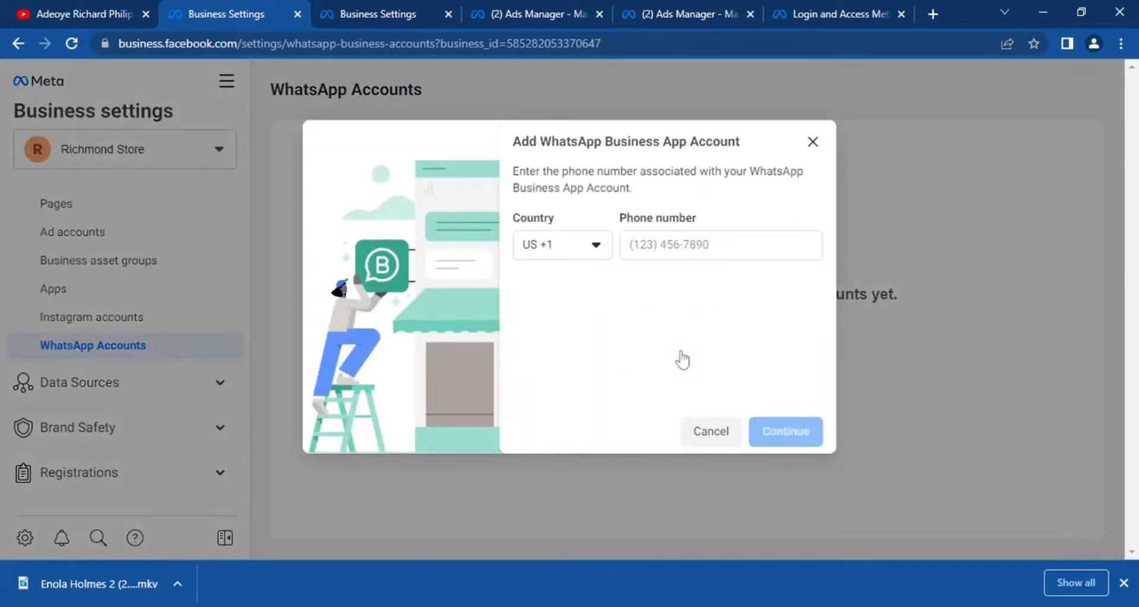
pyautogui.click(555, 253)
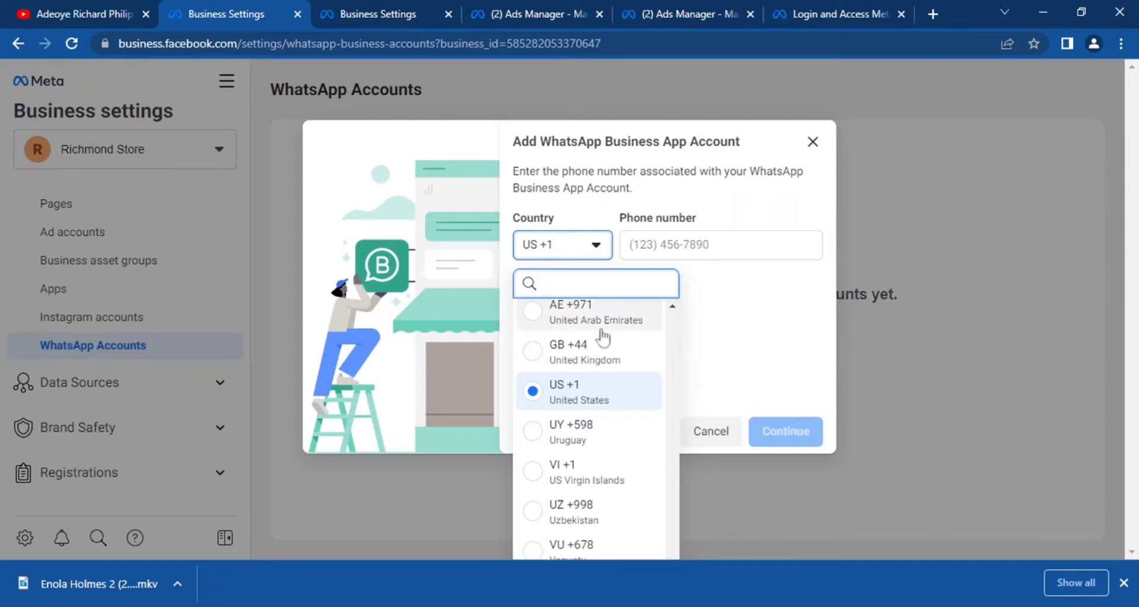
pyautogui.click(754, 245)
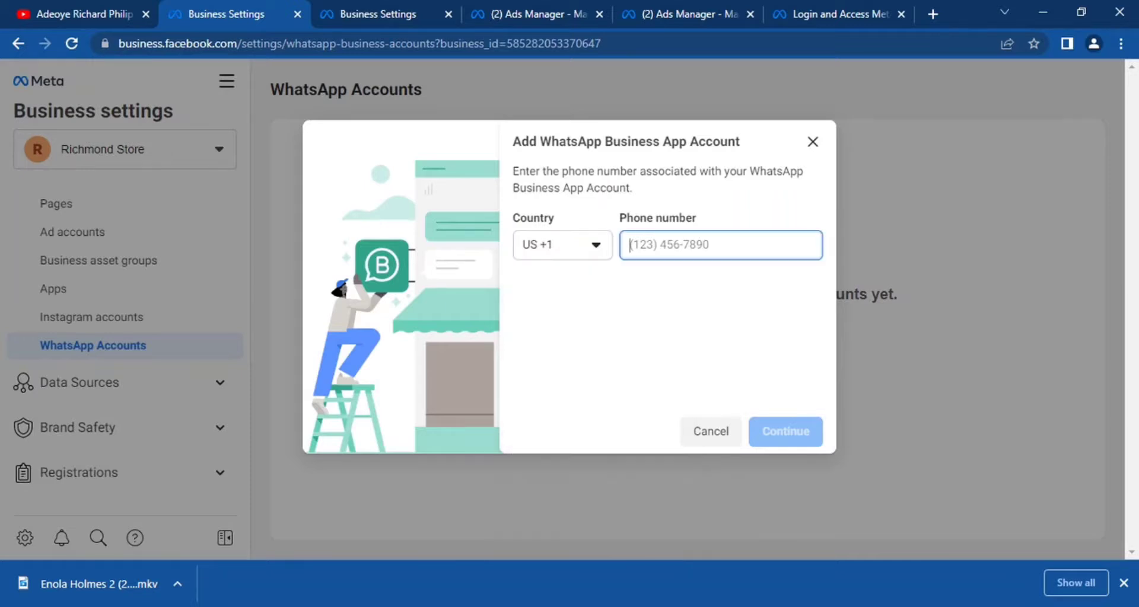
pyautogui.click(812, 143)
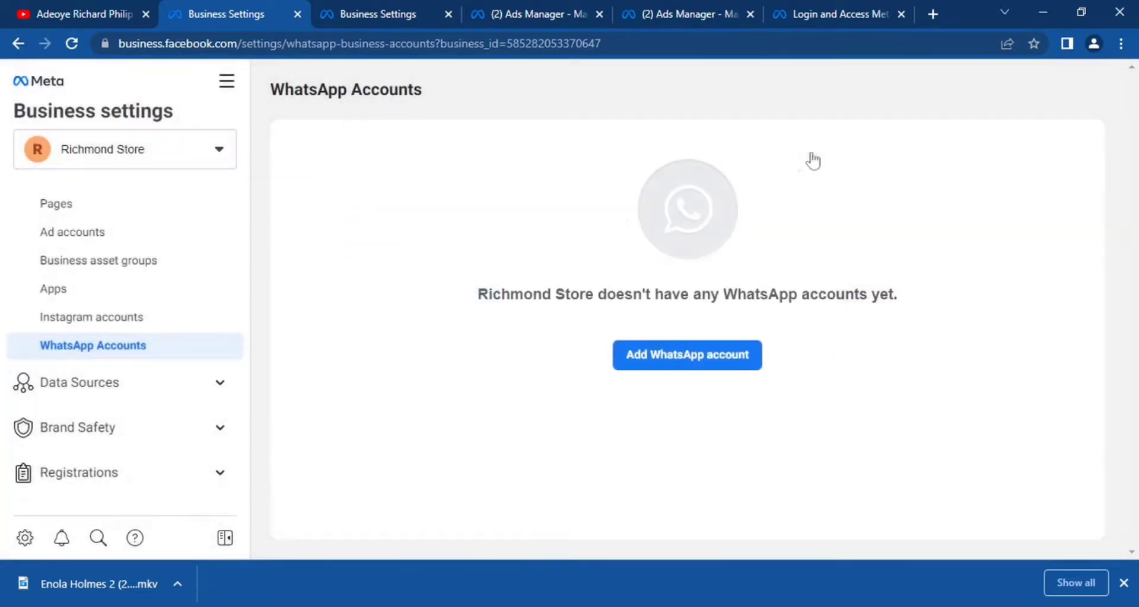
# Step: Look through the Pixels and Custom conversions sections under Data Sources
pyautogui.click(166, 386)
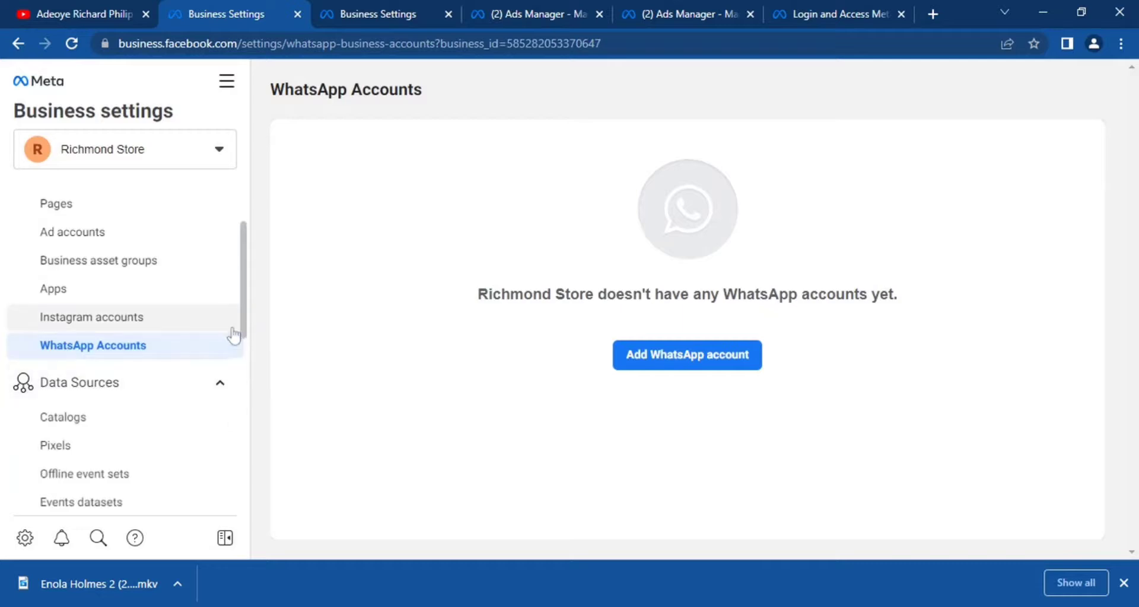
pyautogui.moveTo(244, 327); pyautogui.dragTo(246, 363)
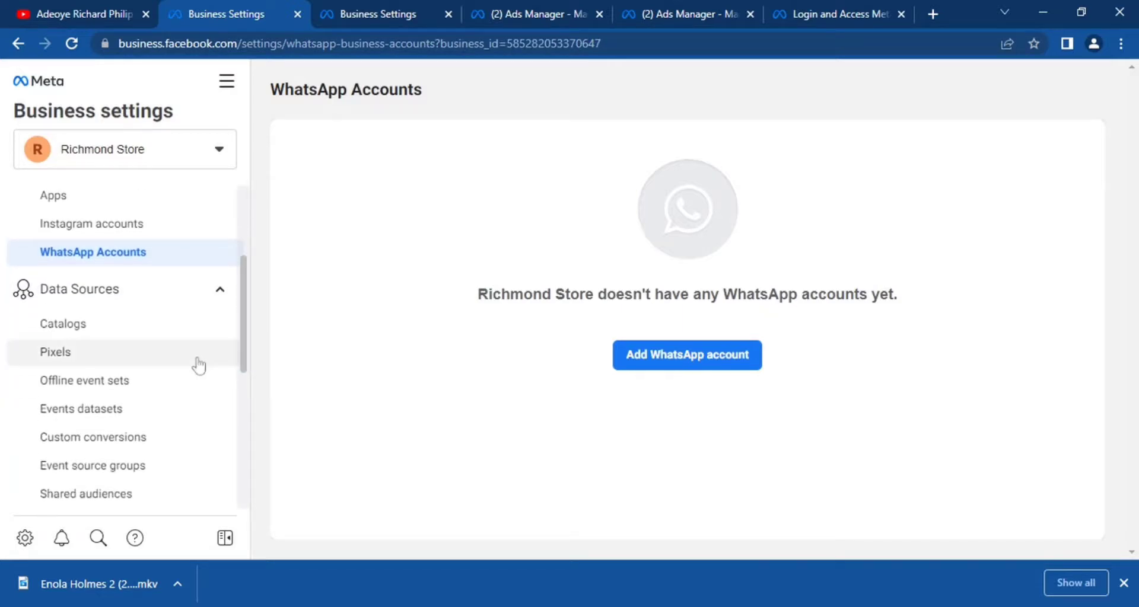
pyautogui.click(135, 363)
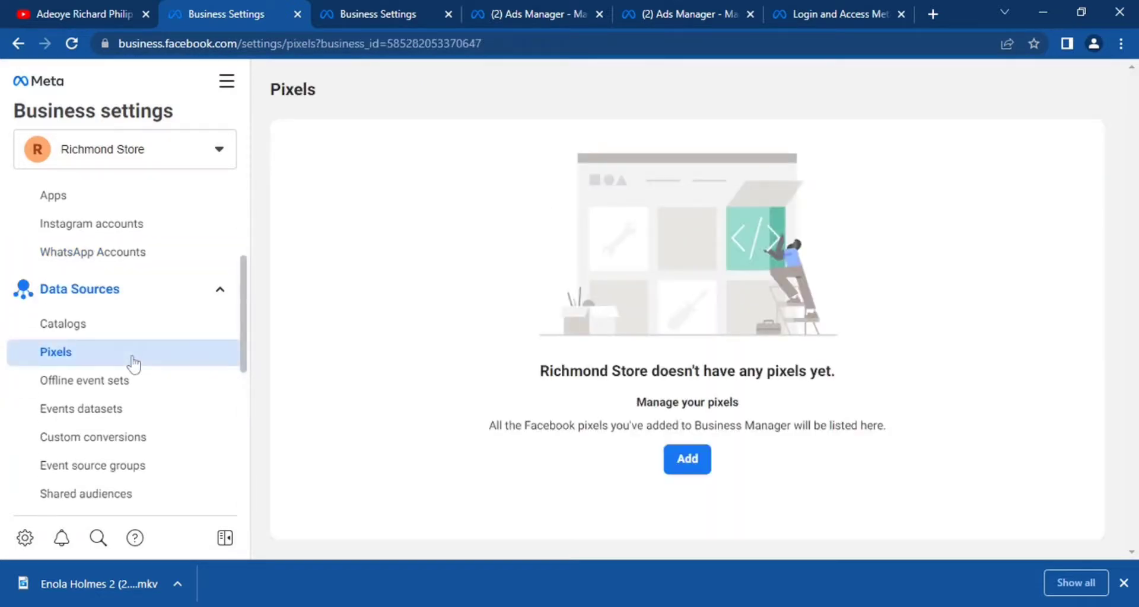
pyautogui.moveTo(243, 334); pyautogui.dragTo(243, 374)
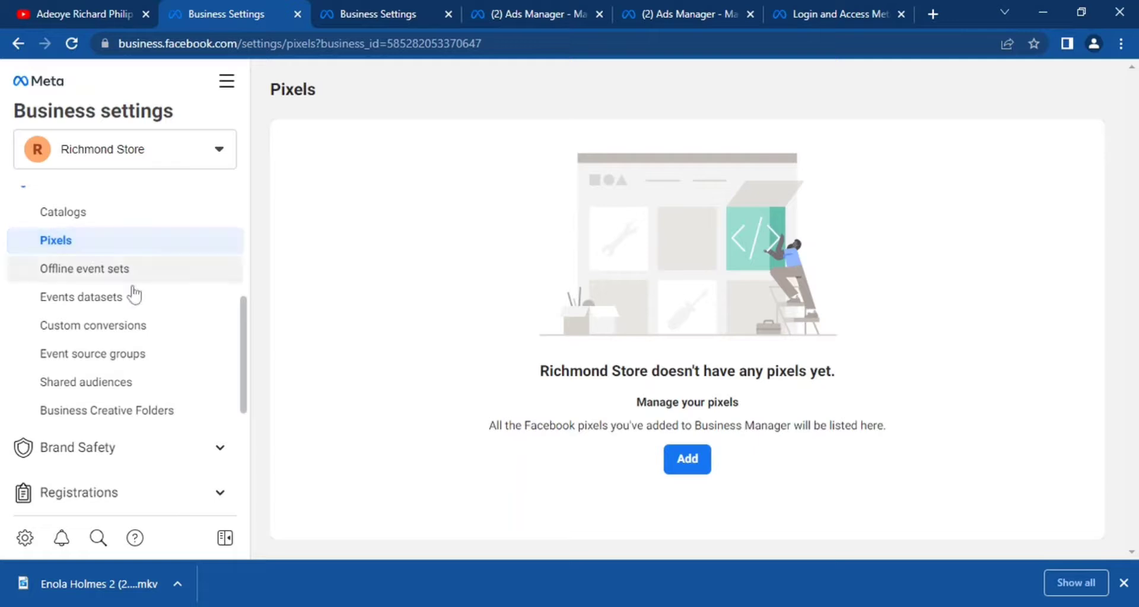
pyautogui.click(91, 334)
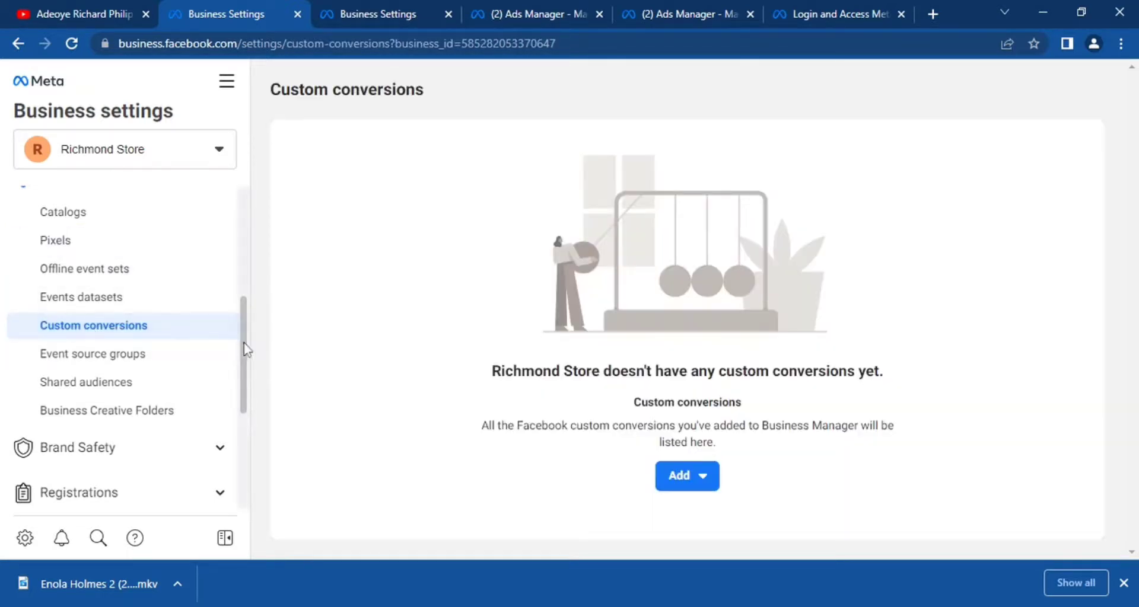
# Step: View the Domains section under Brand Safety
pyautogui.moveTo(244, 350); pyautogui.dragTo(244, 372)
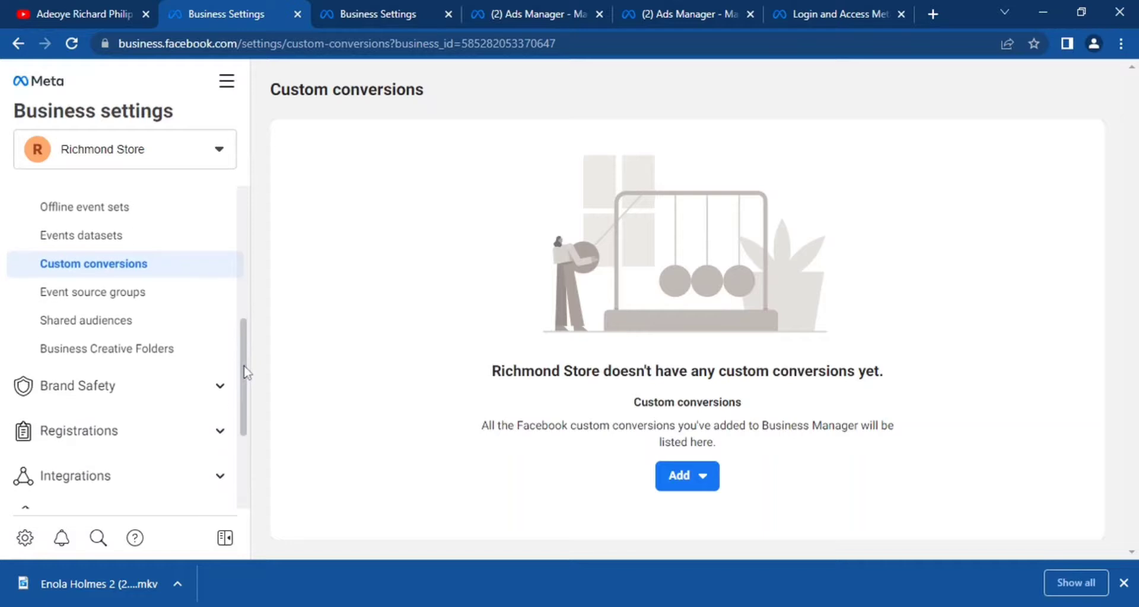
pyautogui.click(220, 394)
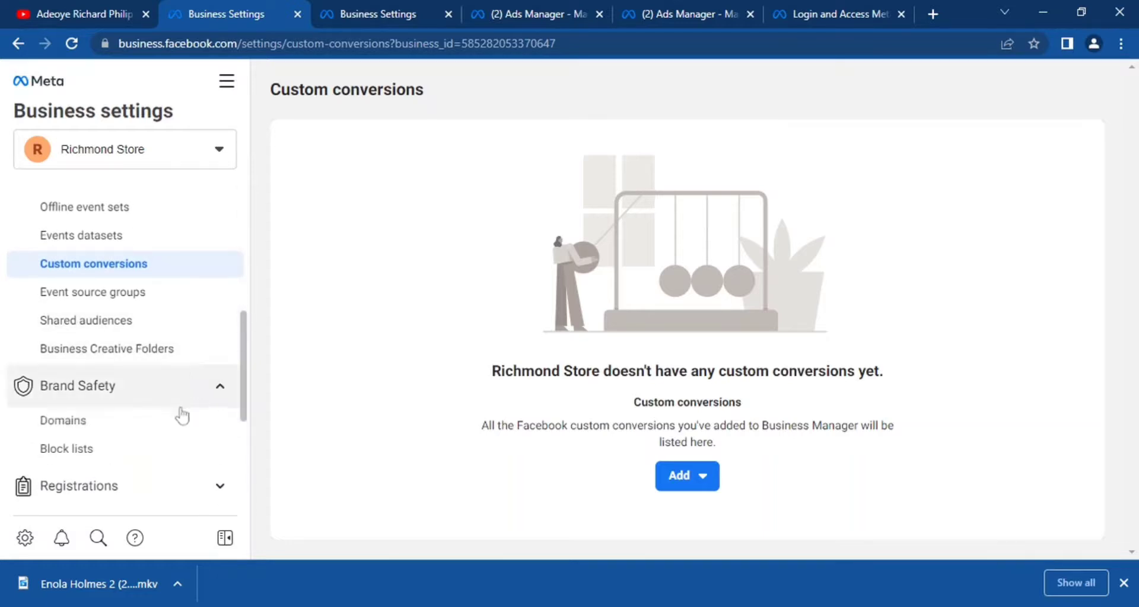
pyautogui.click(146, 428)
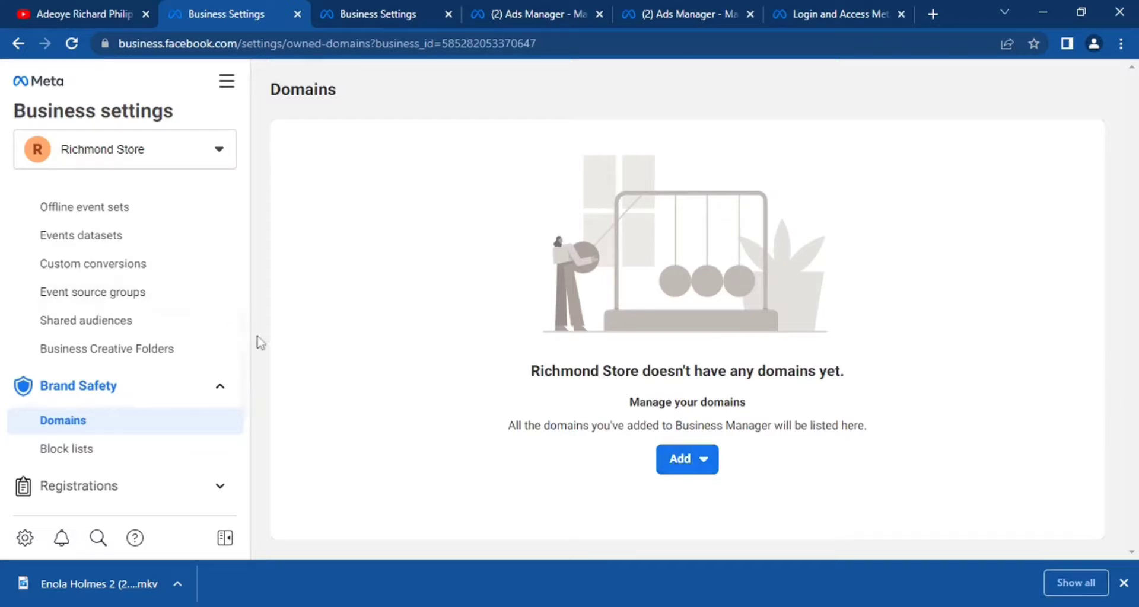
# Step: Start adding a payment method to Richmond Store, taking on the finance editor role, and close the payment information form
pyautogui.moveTo(244, 344); pyautogui.dragTo(246, 436)
pyautogui.click(106, 327)
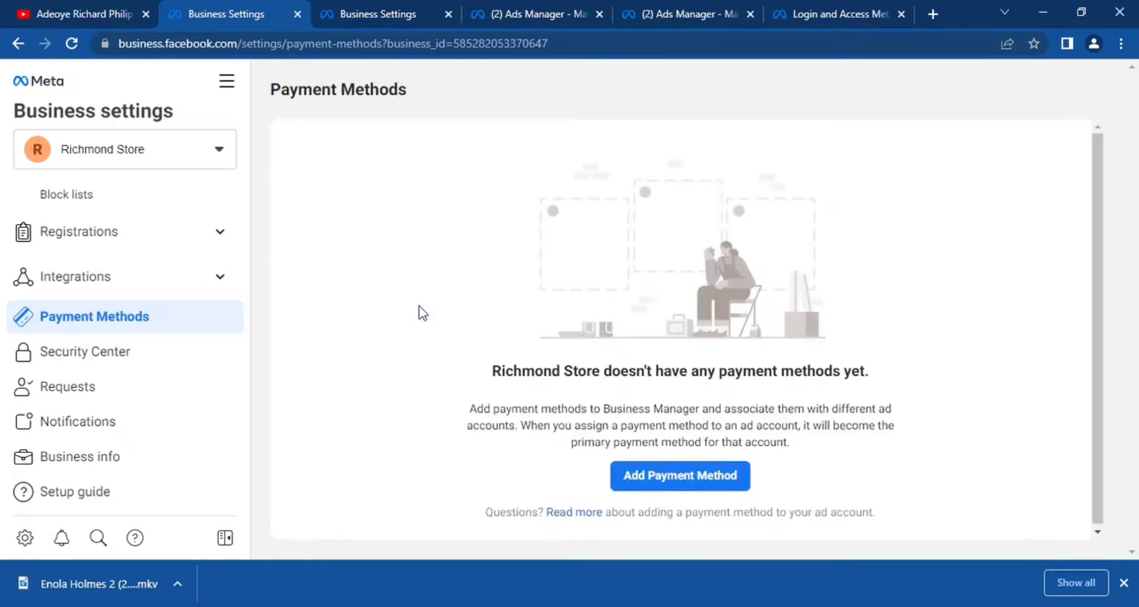
pyautogui.click(695, 474)
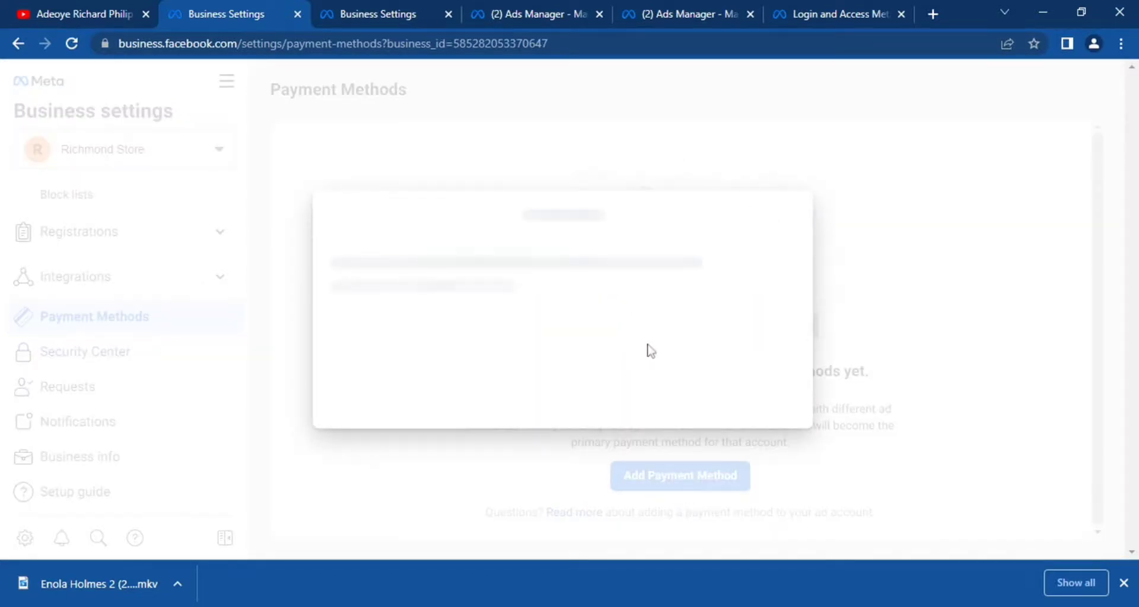
pyautogui.click(765, 385)
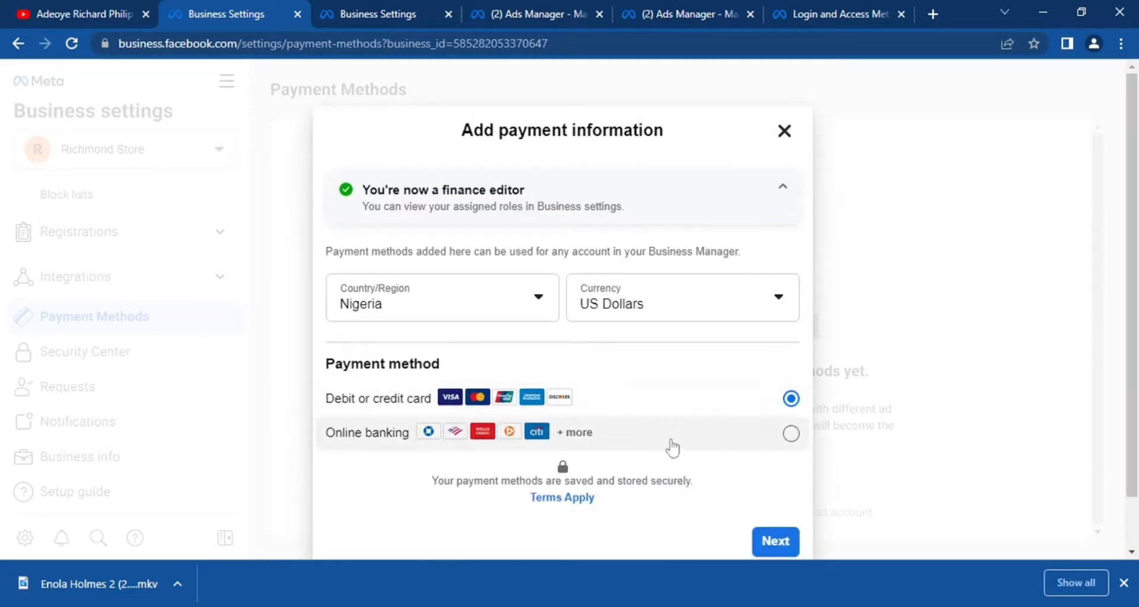
pyautogui.click(785, 132)
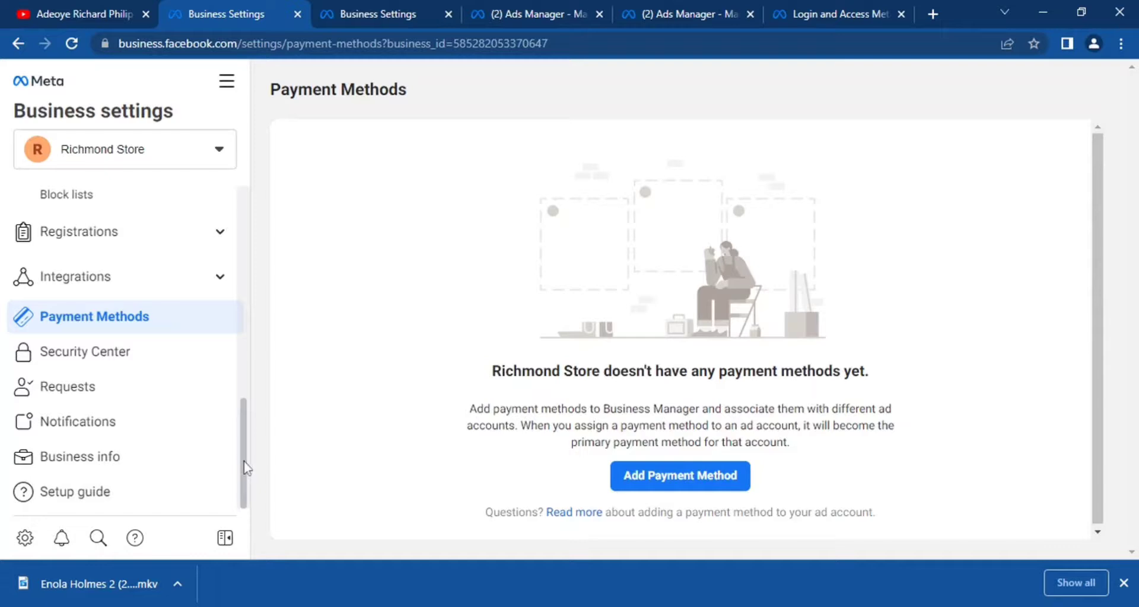
# Step: Look at the campaigns in the Ads Manager of the other ad account, and return to Richmond Store's business settings
pyautogui.scroll(3, 238, 362)
pyautogui.scroll(7, 237, 362)
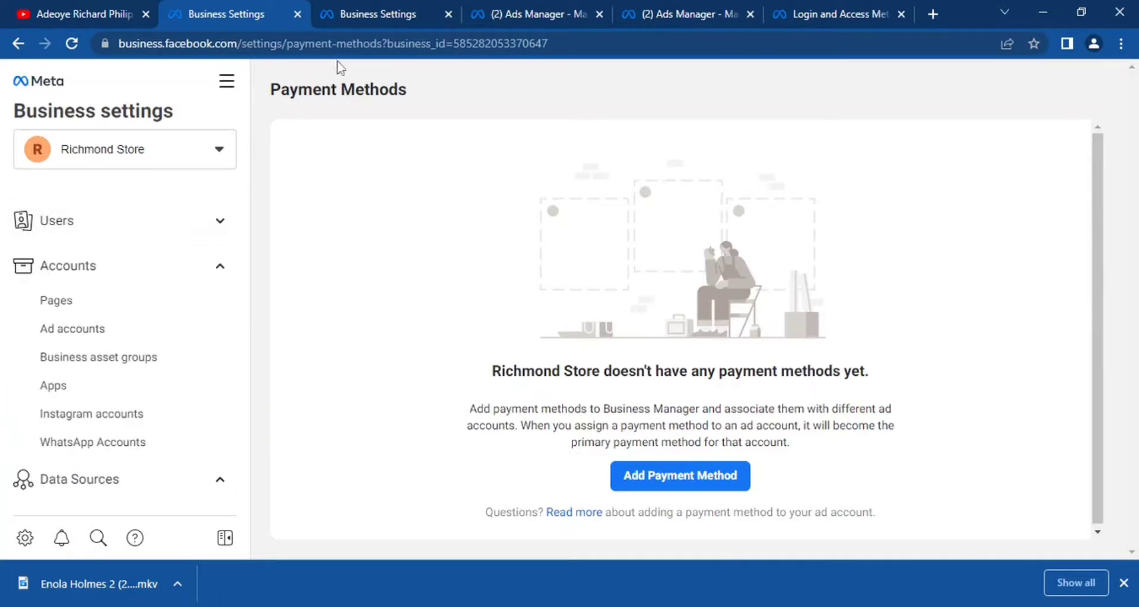
pyautogui.click(665, 12)
pyautogui.click(528, 14)
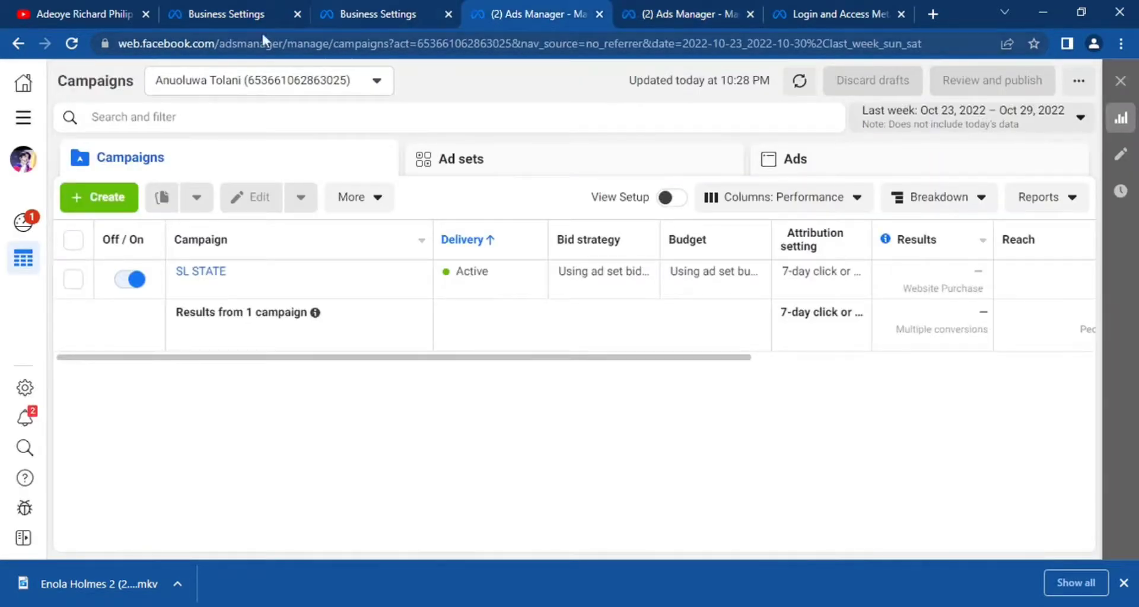
pyautogui.click(278, 23)
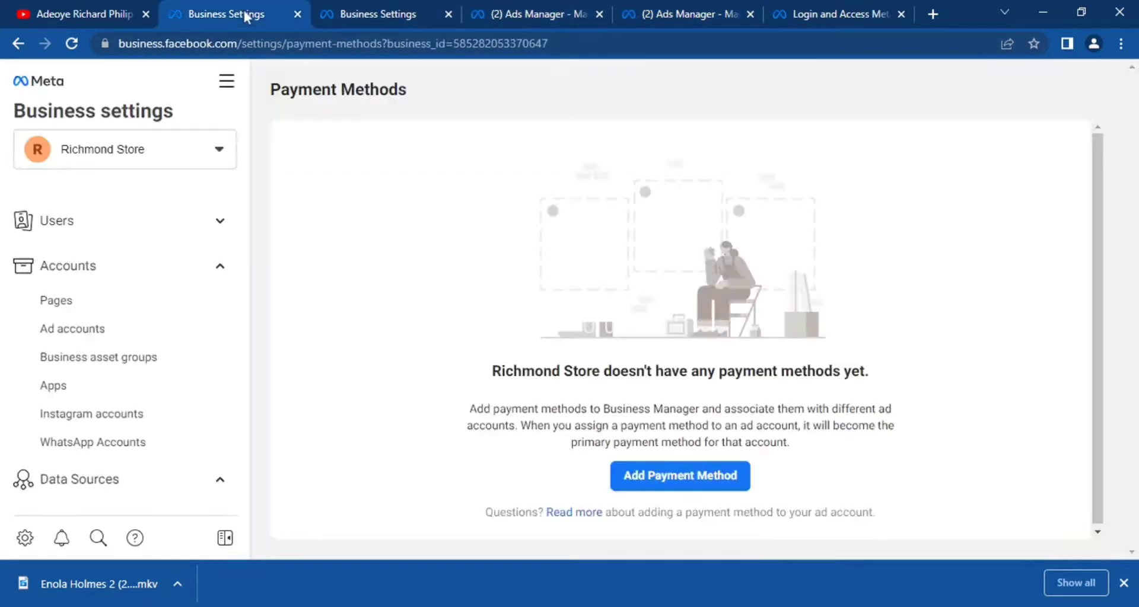
# Step: Browse all business tools and open Ads Manager for Richmond Store, dismissing the additional information question and the payment method notice
pyautogui.click(227, 80)
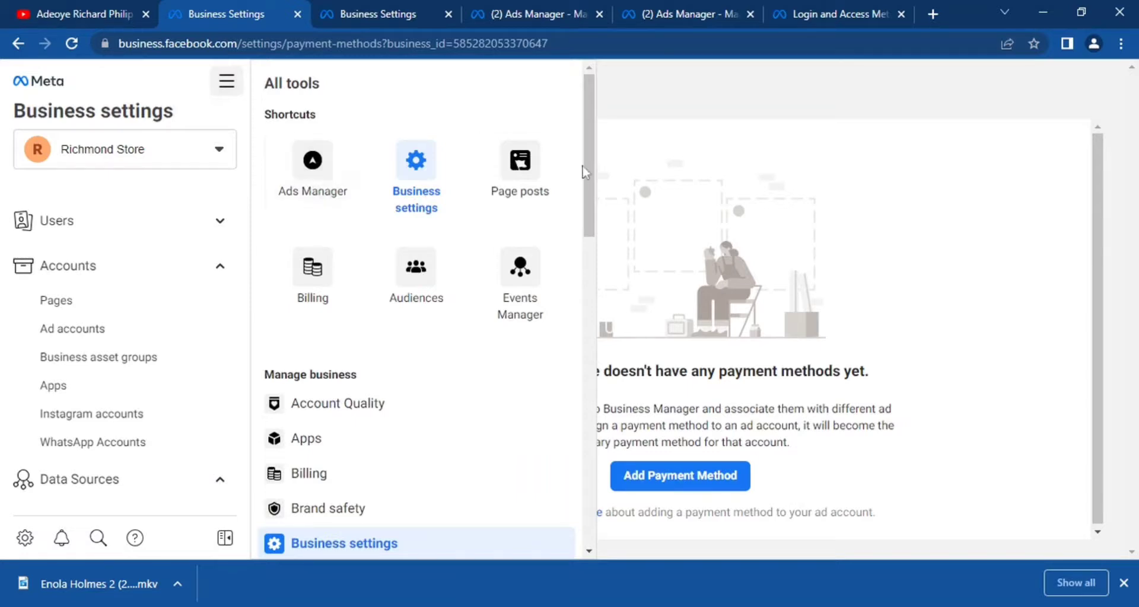
pyautogui.moveTo(589, 167); pyautogui.dragTo(607, 350)
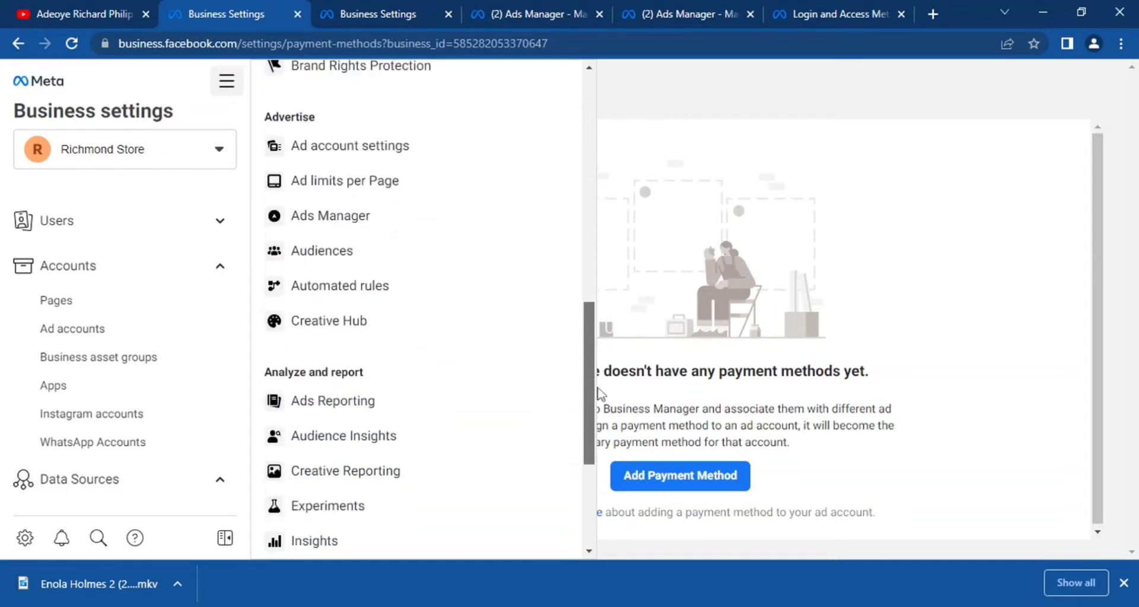
pyautogui.moveTo(597, 389); pyautogui.dragTo(597, 180)
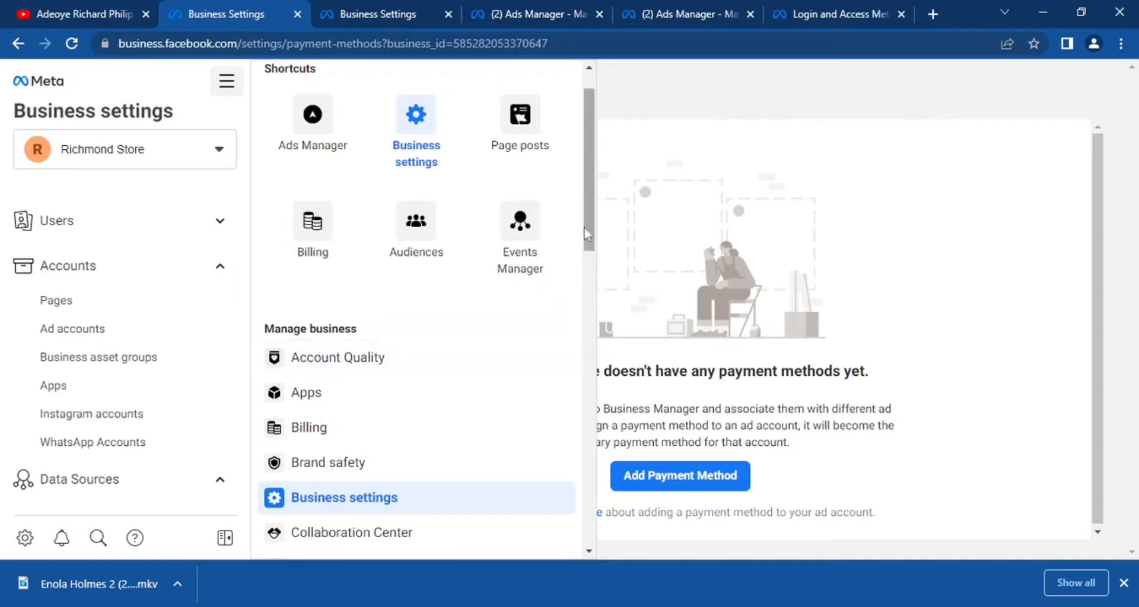
pyautogui.click(337, 143)
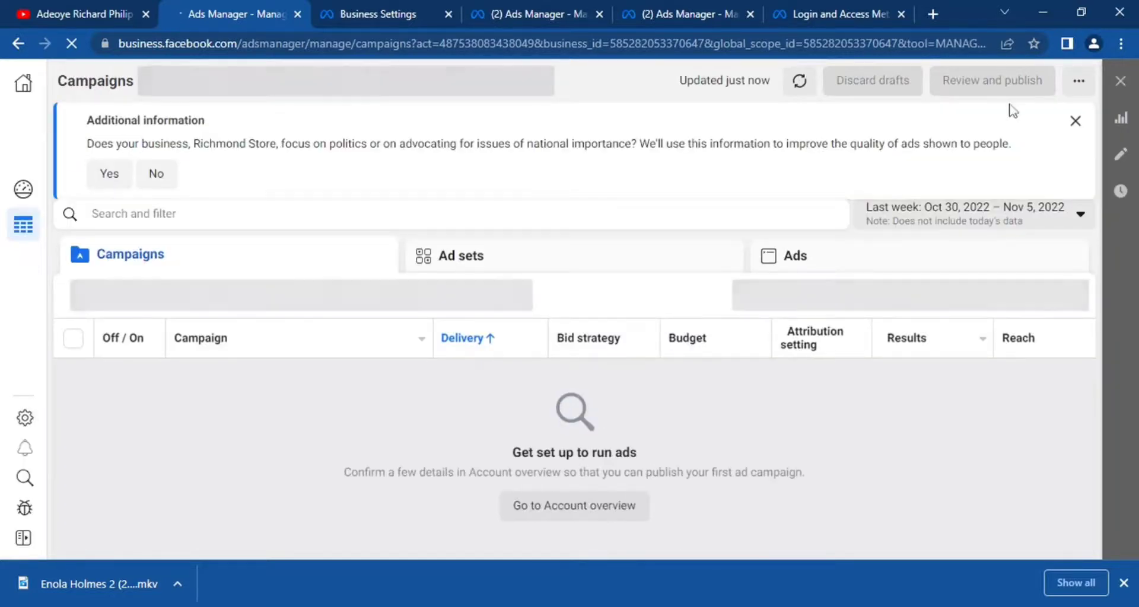
pyautogui.click(1074, 121)
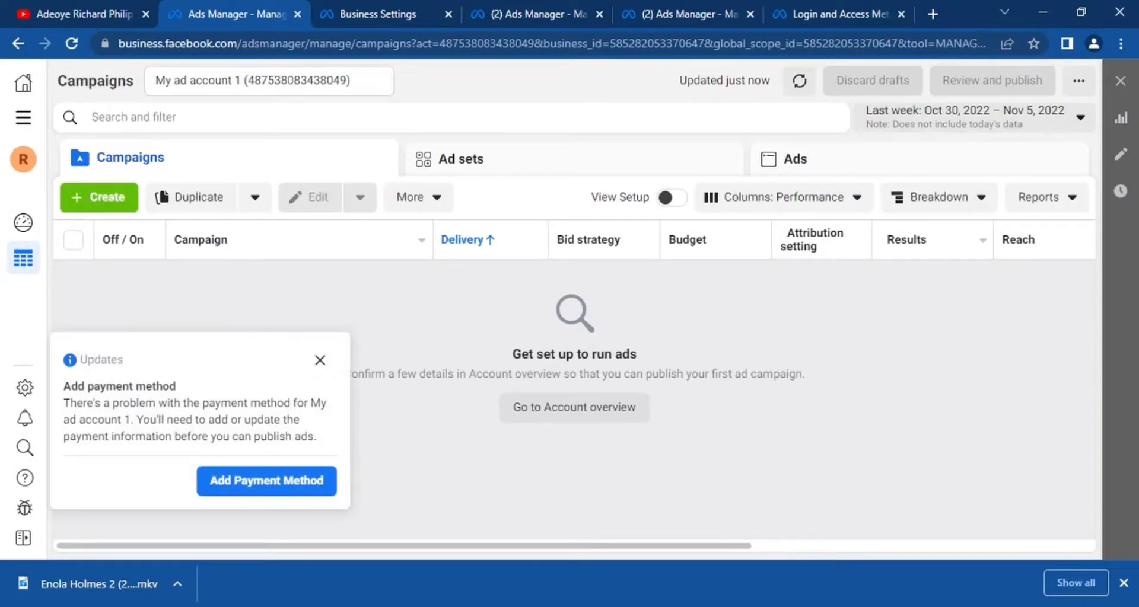
pyautogui.click(317, 362)
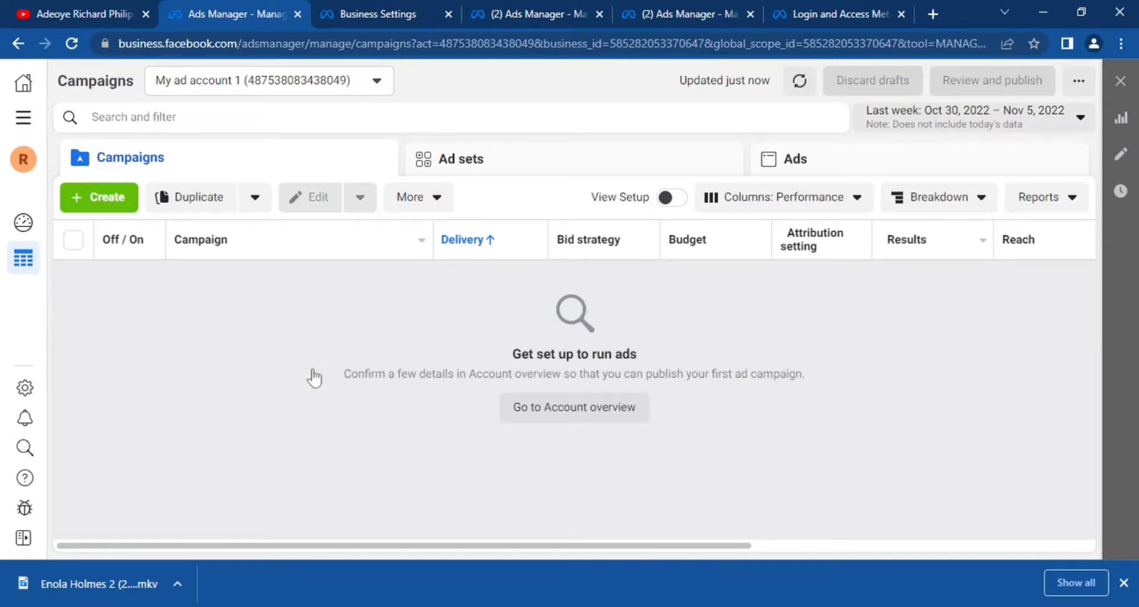
# Step: Start creating a new campaign, dismiss the simplified objectives notice, and look through the available campaign objectives
pyautogui.click(94, 199)
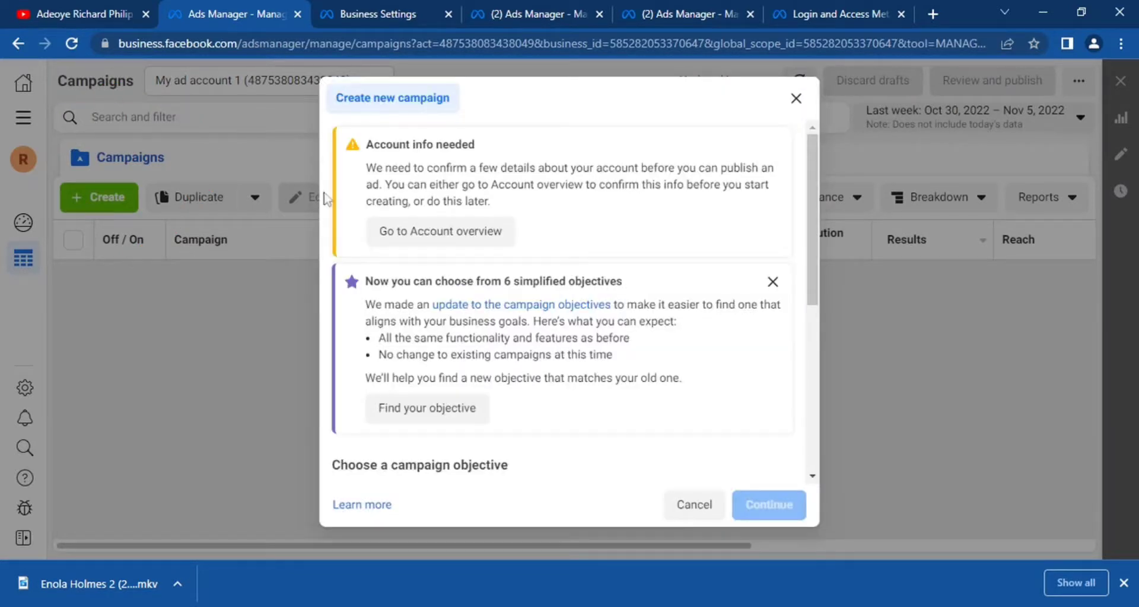
pyautogui.click(772, 282)
pyautogui.moveTo(812, 184); pyautogui.dragTo(817, 253)
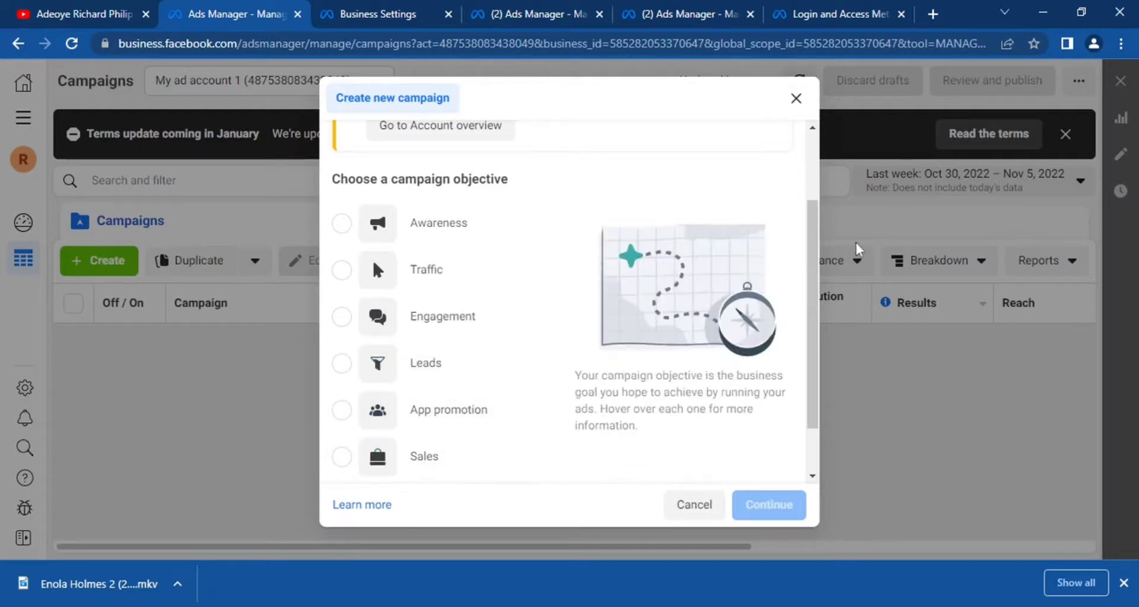
pyautogui.moveTo(814, 261); pyautogui.dragTo(808, 308)
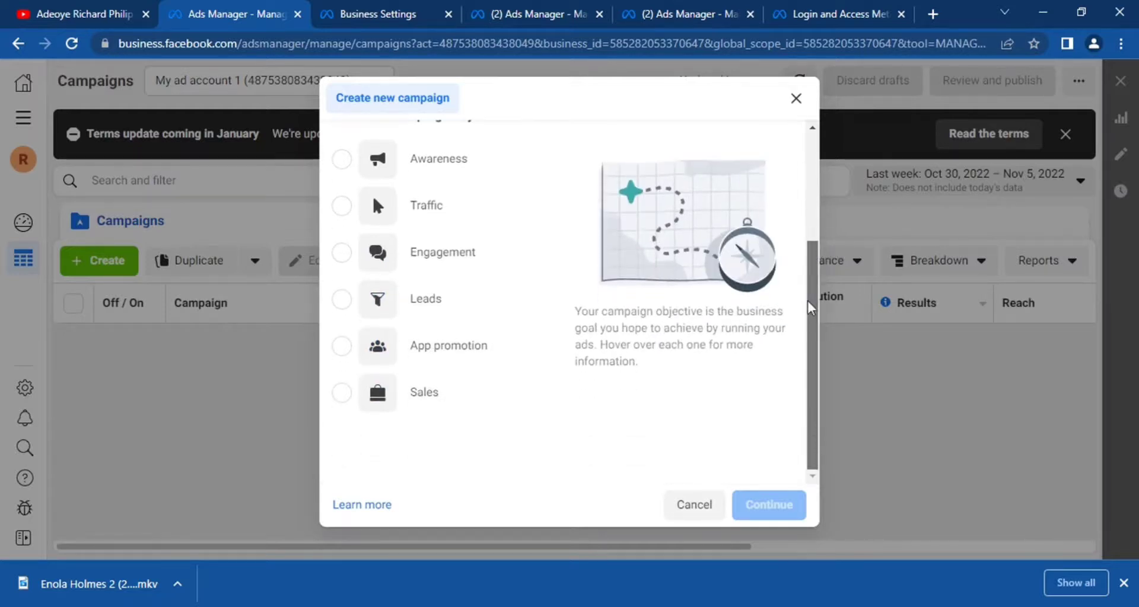